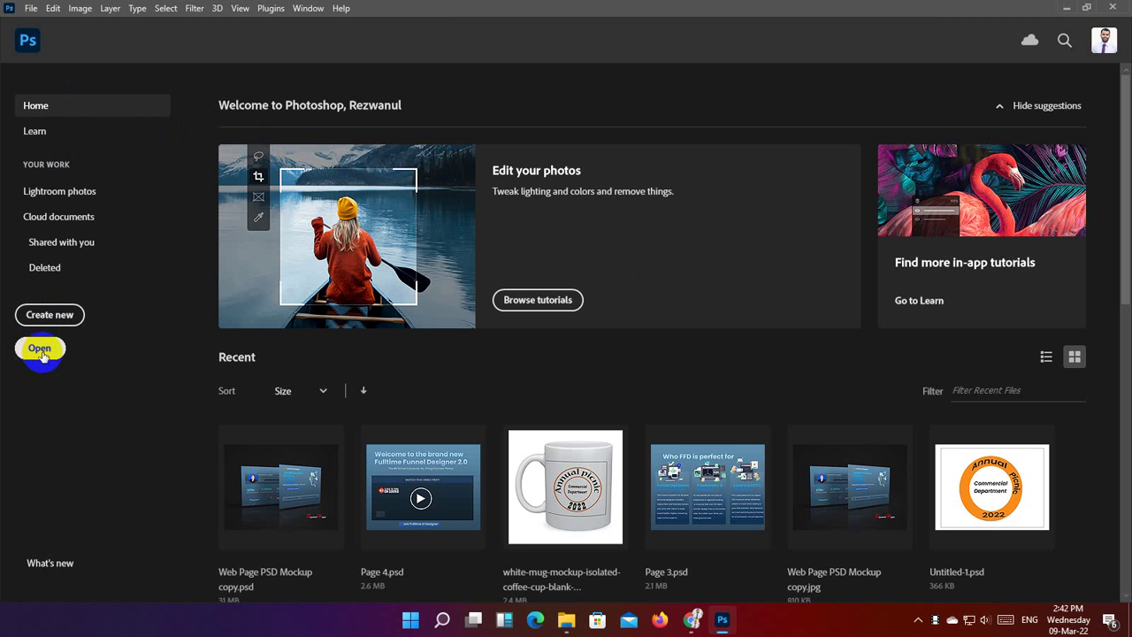
# Open blankcopy.jpg from the Mug folder, showing the blank white mug.
pyautogui.click(40, 350)
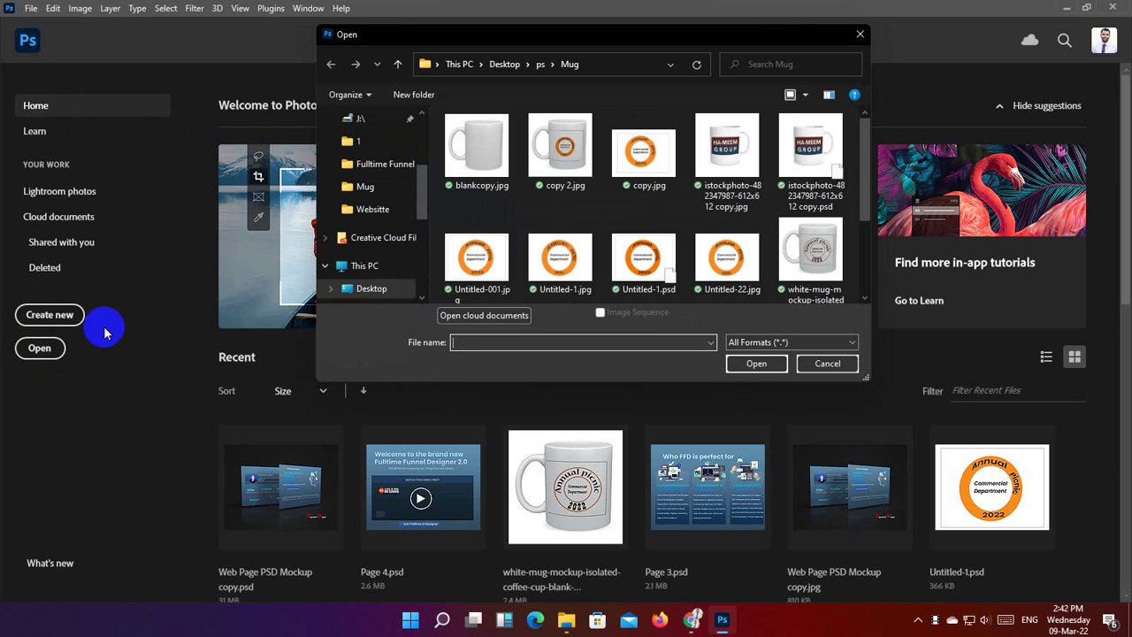
pyautogui.doubleClick(464, 172)
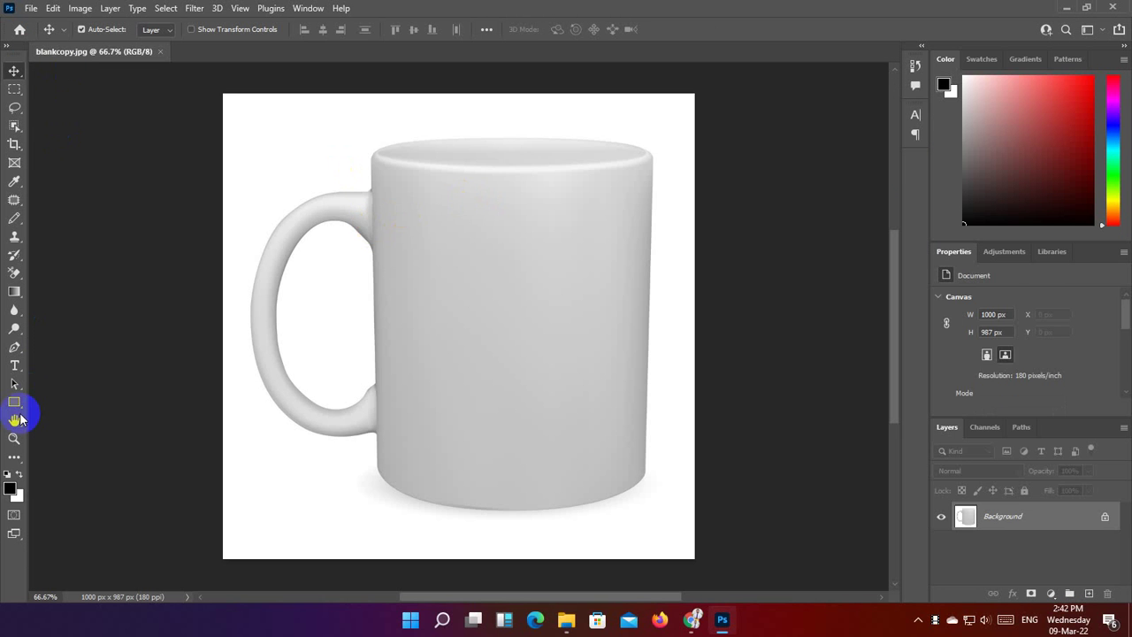
# Draw a black 523 × 674 px rectangle, Rectangle 1, over the mug's front body.
pyautogui.moveTo(12, 407); pyautogui.dragTo(53, 421)
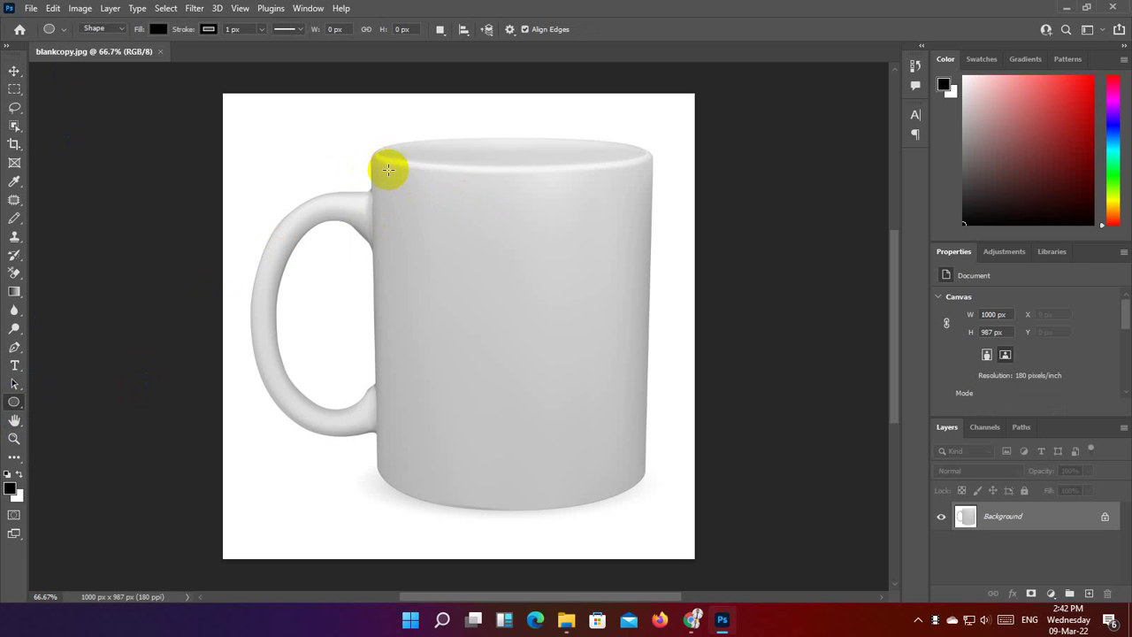
pyautogui.moveTo(389, 169); pyautogui.dragTo(464, 411)
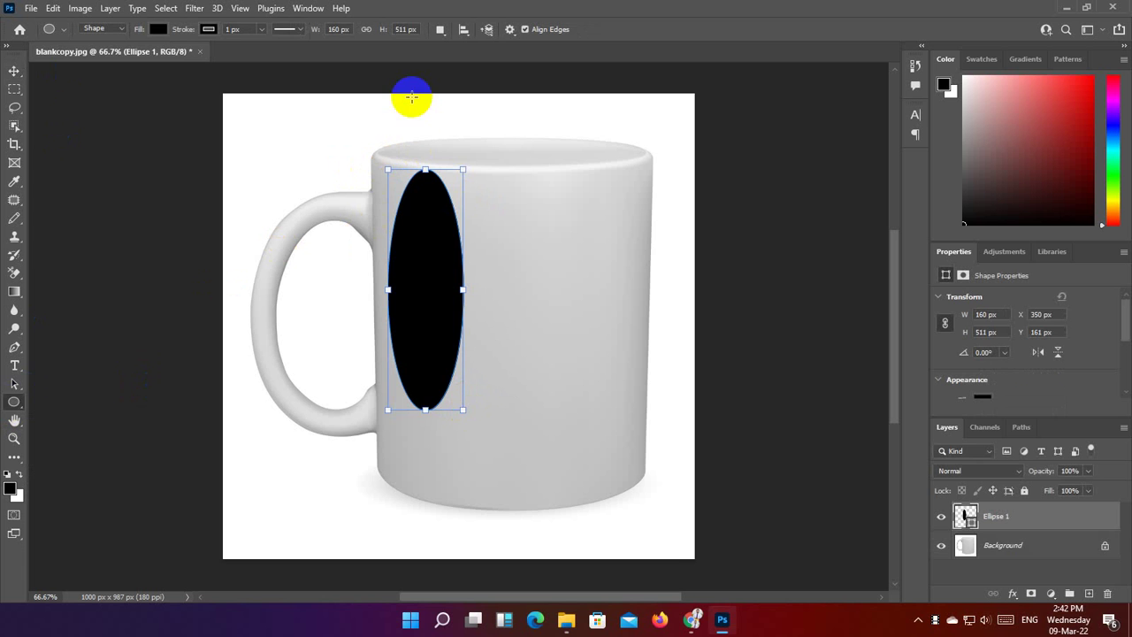
pyautogui.hotkey('ctrl', 'z')
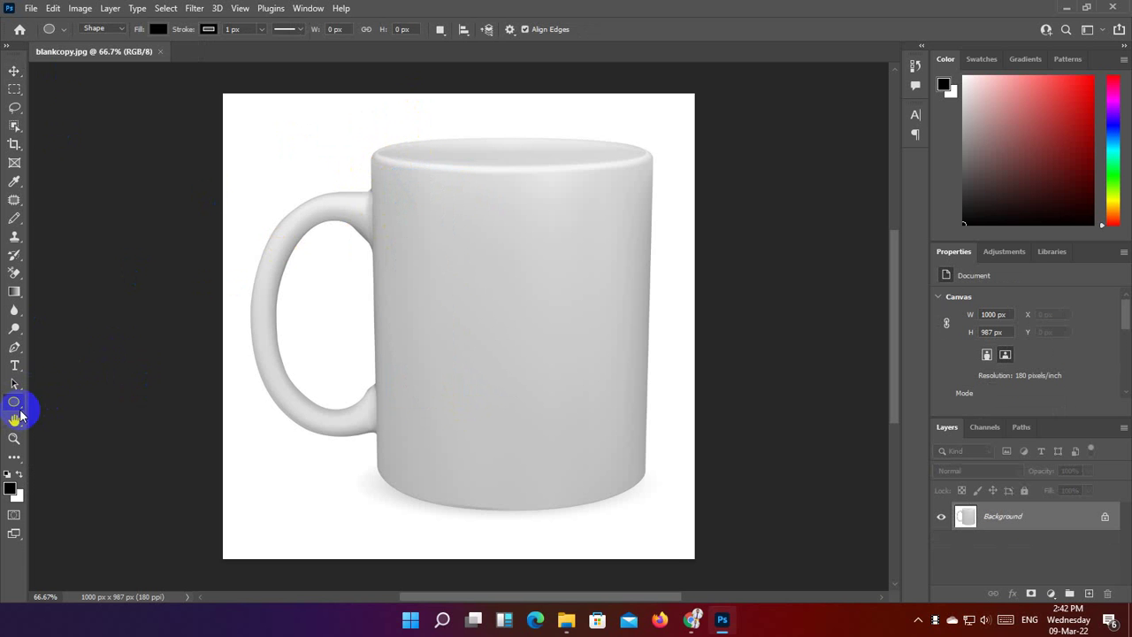
pyautogui.click(10, 407)
pyautogui.click(66, 404)
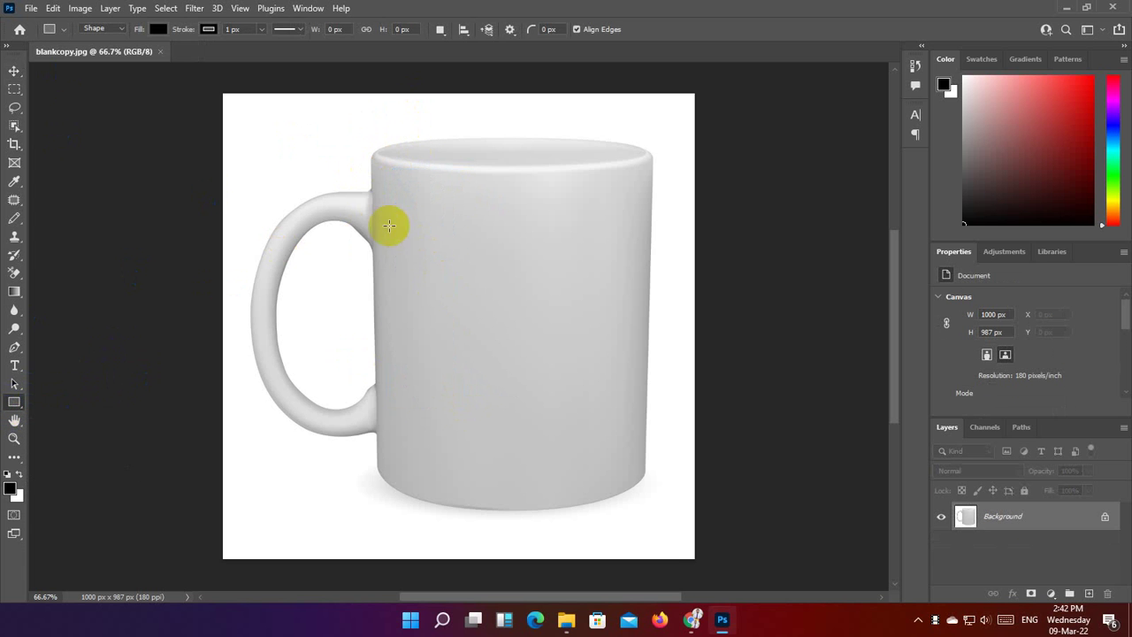
pyautogui.moveTo(397, 168); pyautogui.dragTo(639, 481)
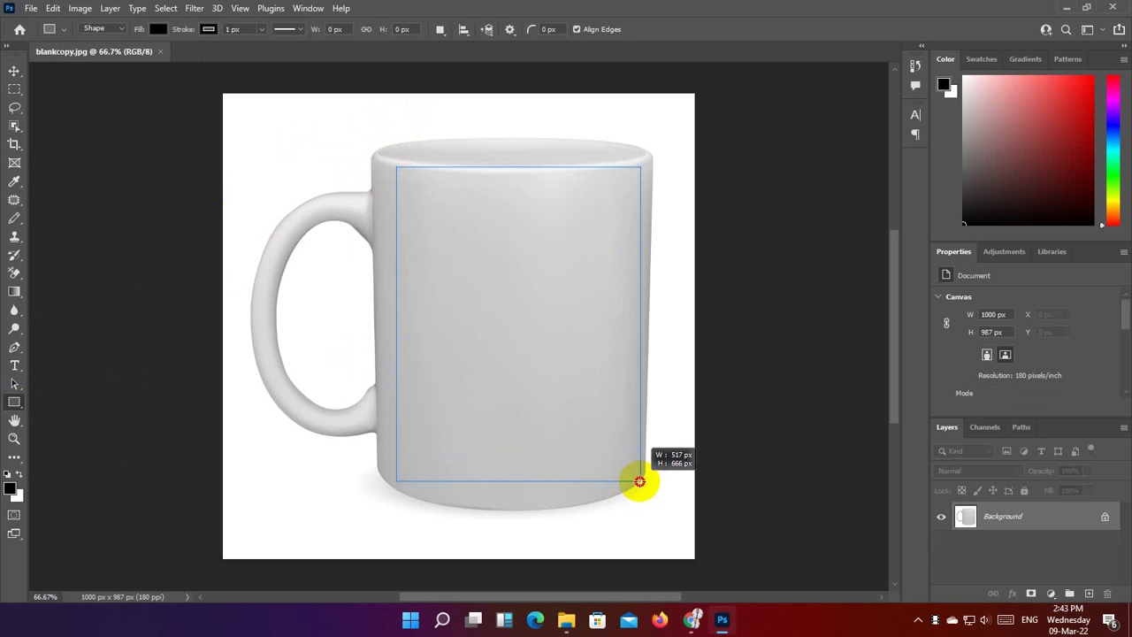
pyautogui.moveTo(640, 482); pyautogui.dragTo(643, 484)
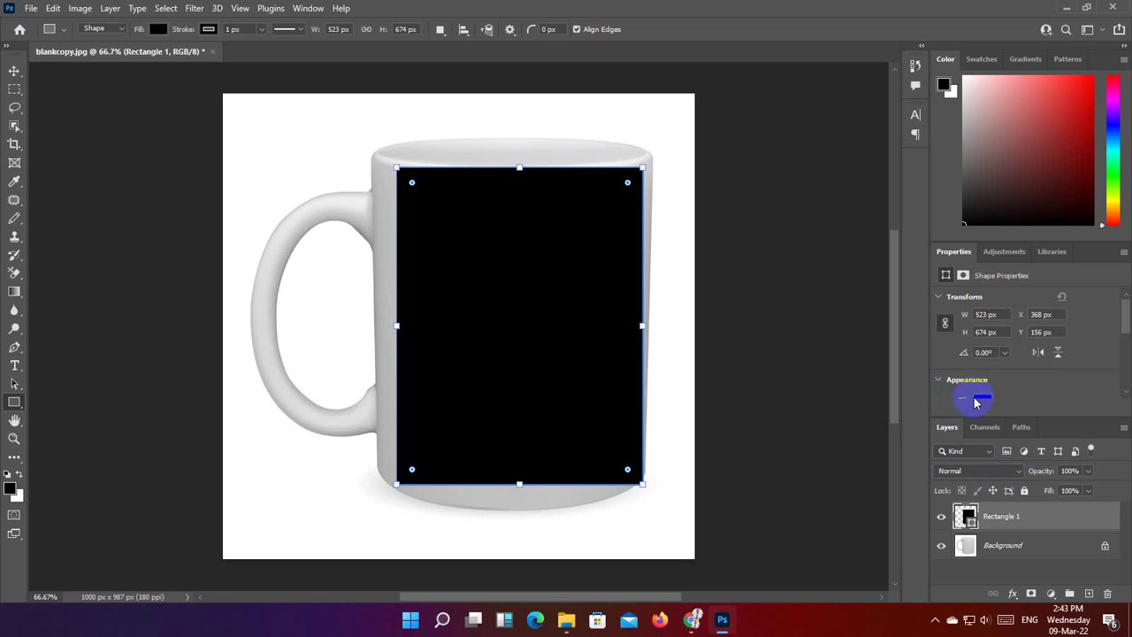
# Fill the rectangle with an off-white swatch.
pyautogui.moveTo(1127, 329); pyautogui.dragTo(1128, 354)
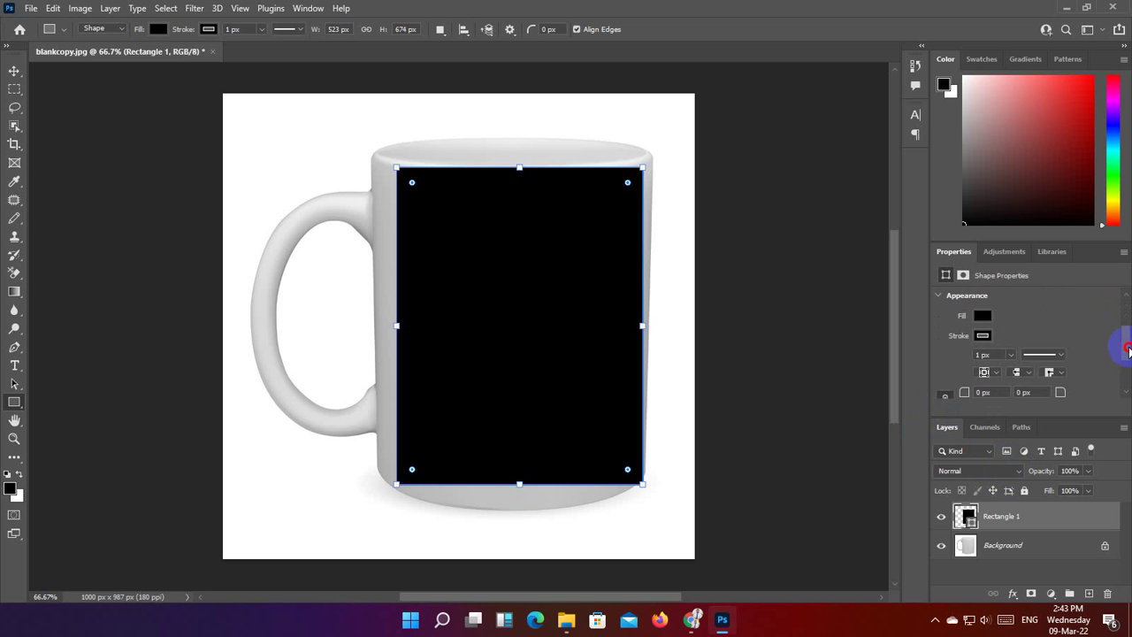
pyautogui.click(982, 313)
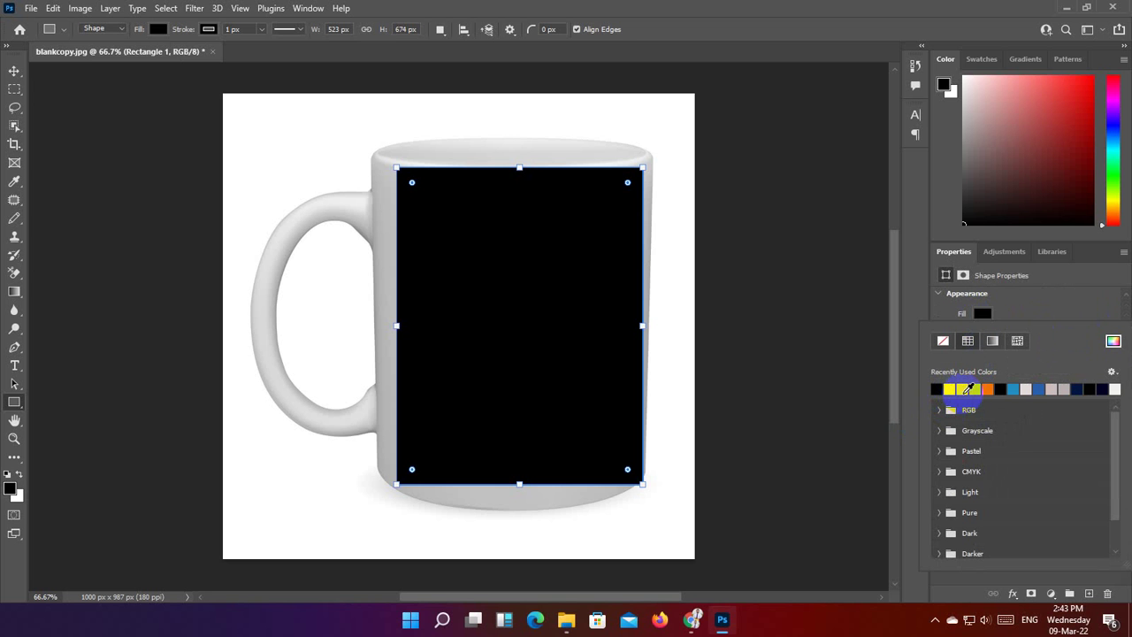
pyautogui.click(968, 389)
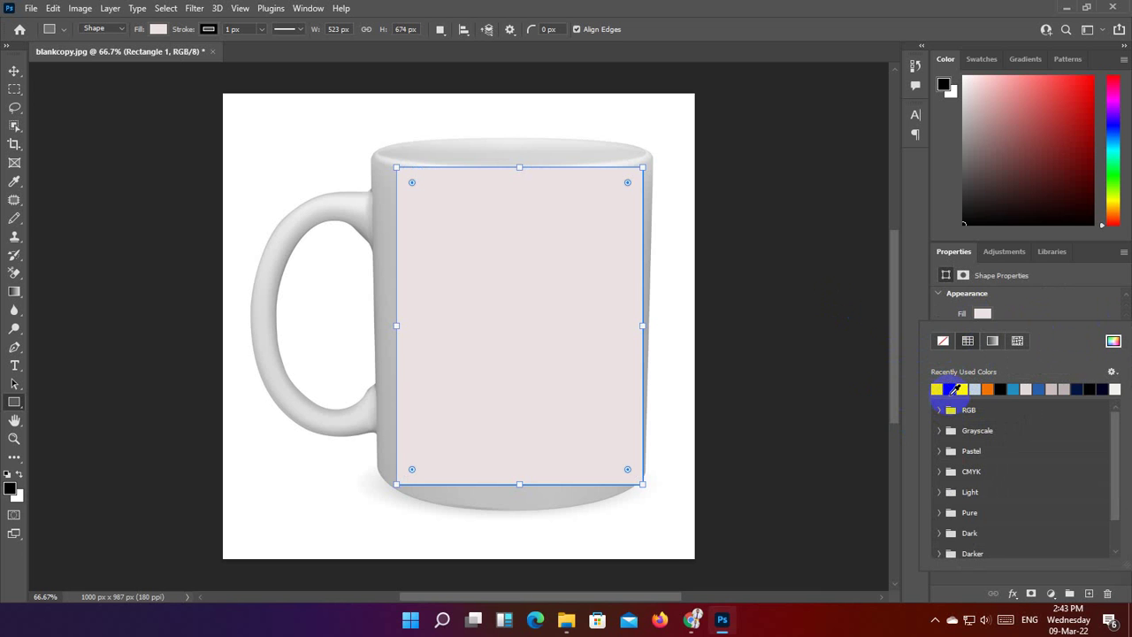
pyautogui.click(1118, 390)
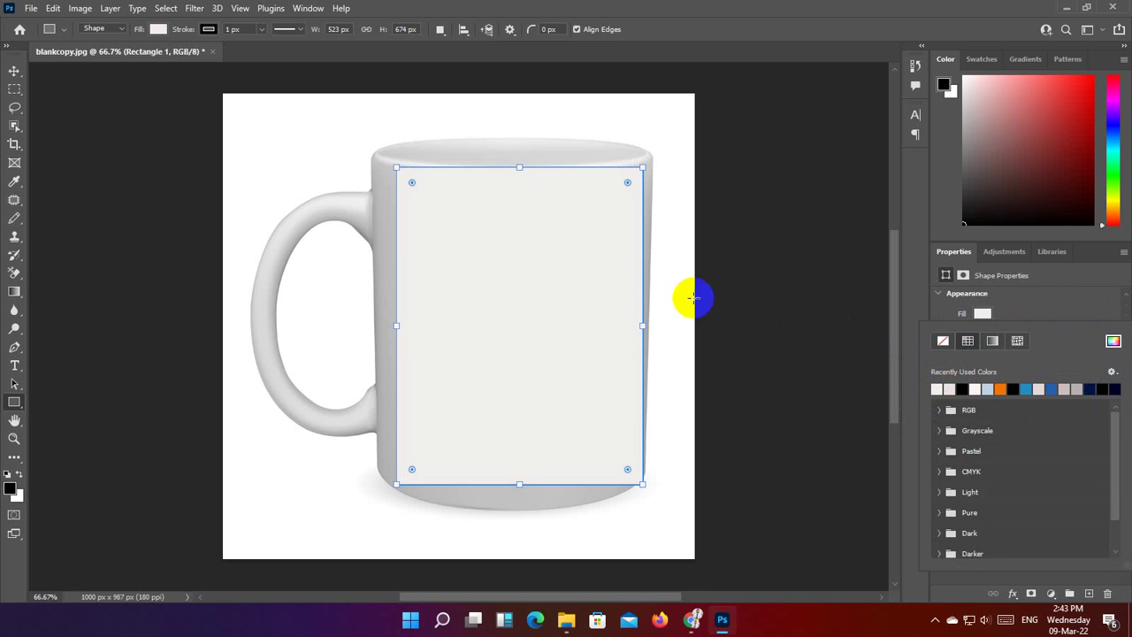
pyautogui.click(14, 69)
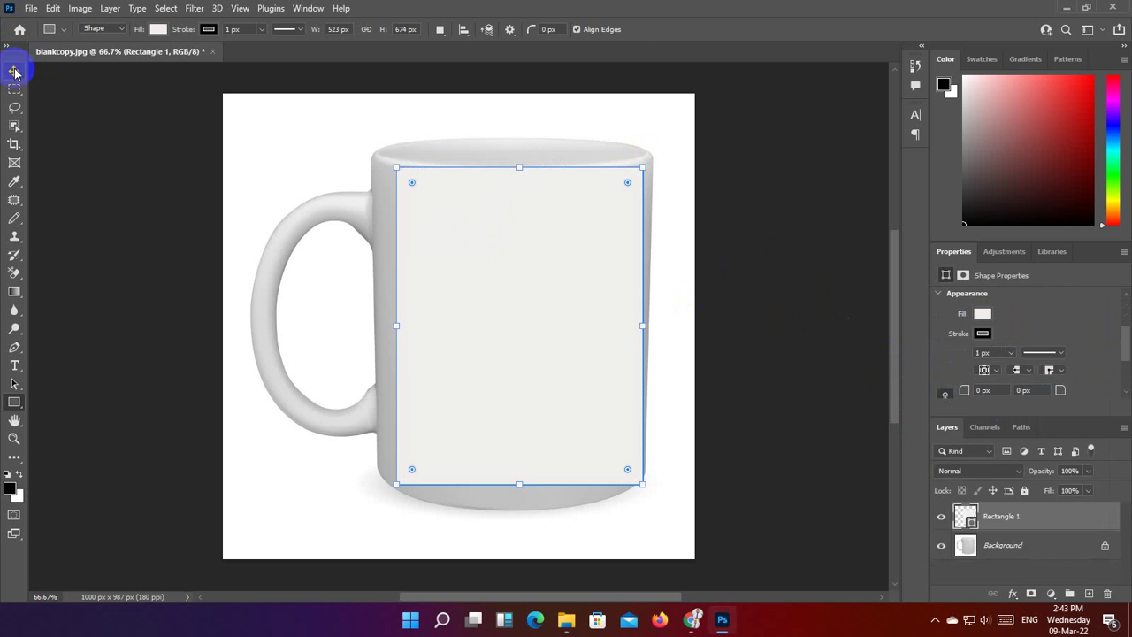
# Nudge the rectangle slightly left and set its stroke to No Color.
pyautogui.click(533, 320)
pyautogui.moveTo(528, 320); pyautogui.dragTo(522, 319)
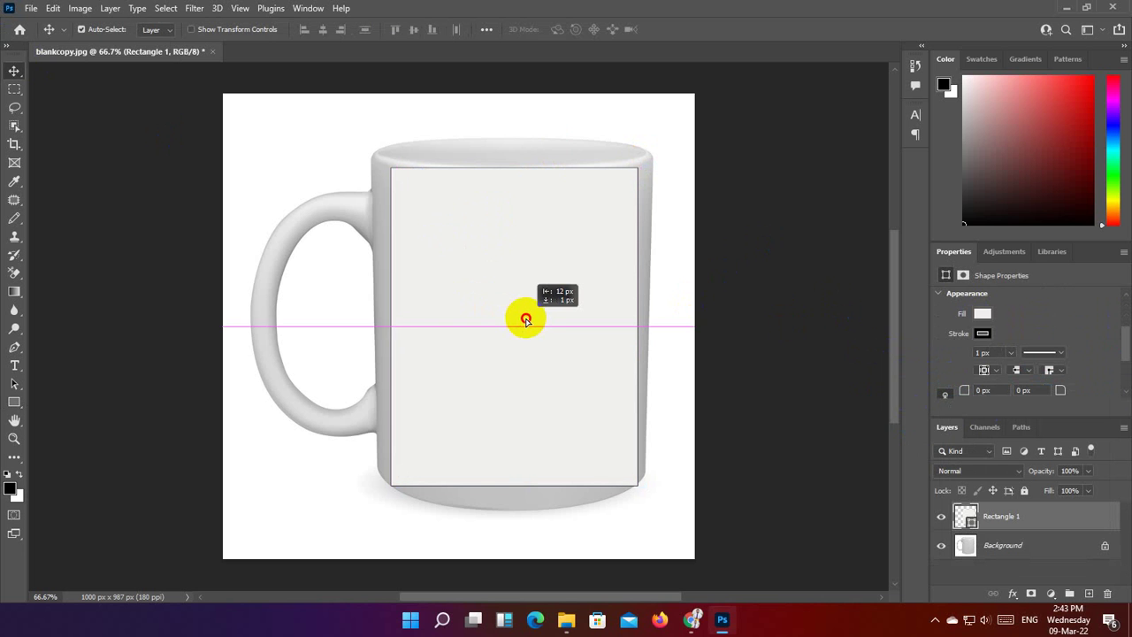
pyautogui.click(982, 334)
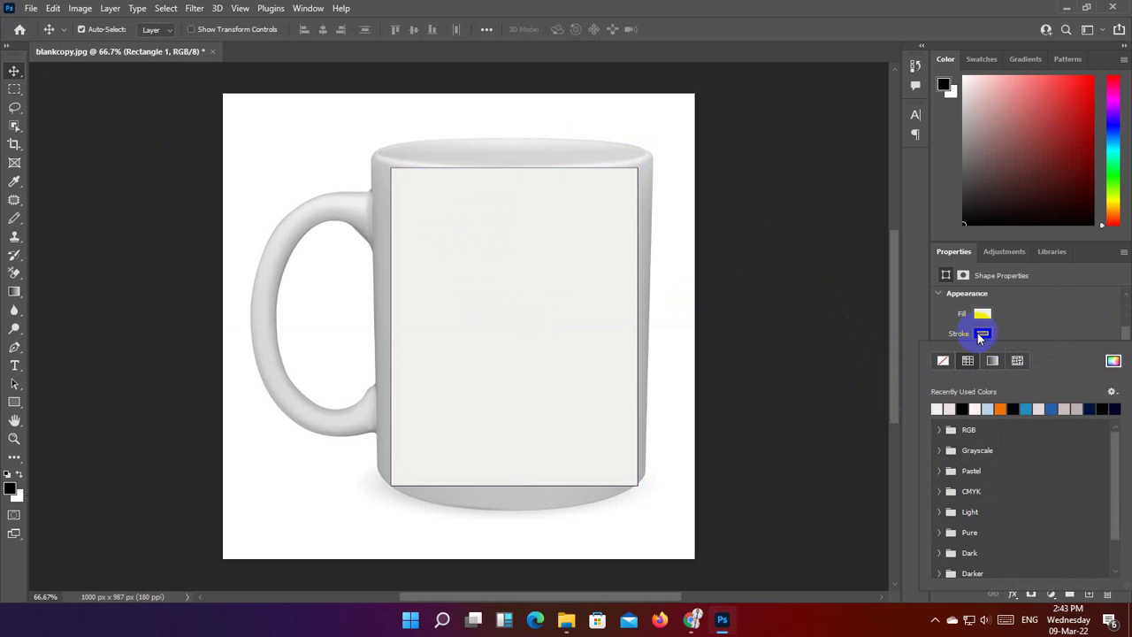
pyautogui.click(945, 360)
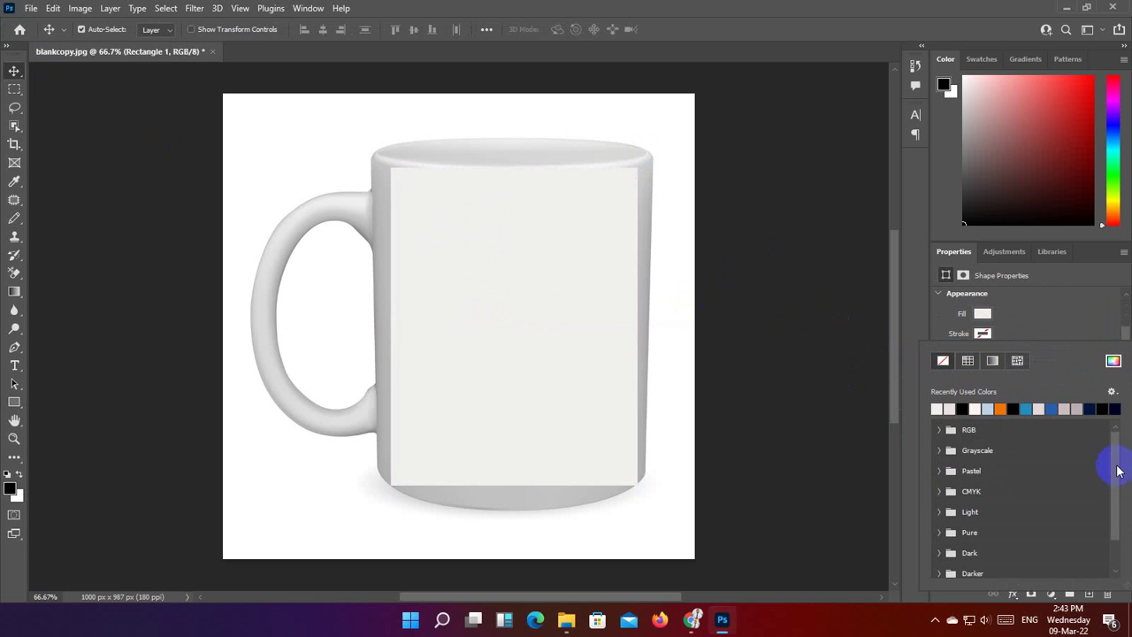
pyautogui.click(970, 590)
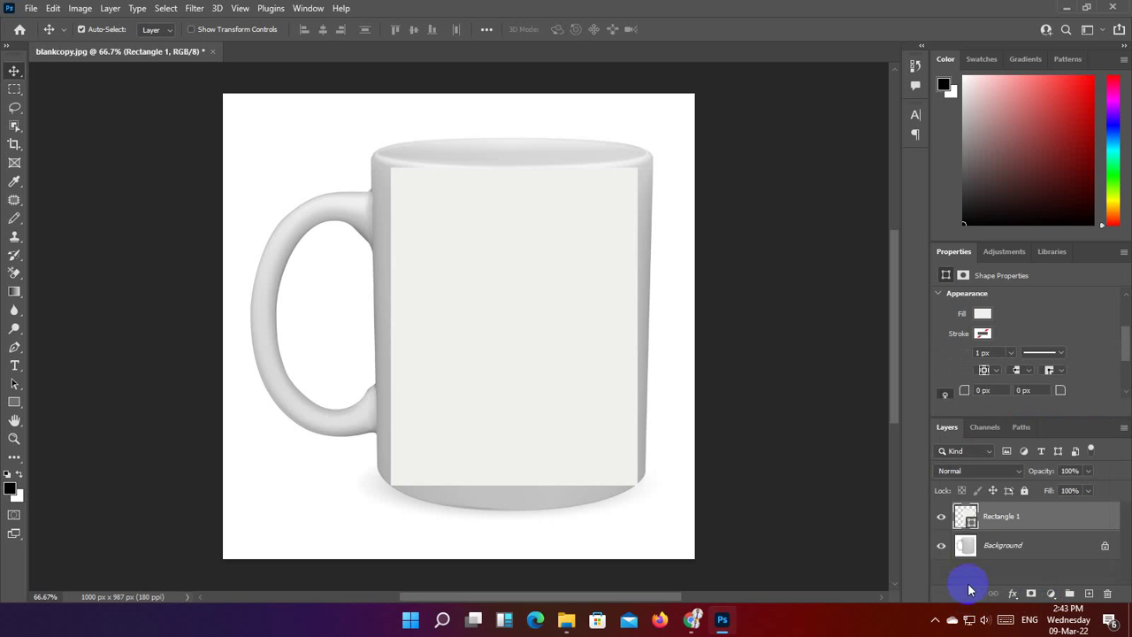
# Convert Rectangle 1 to a smart object and put a Warp grid on it.
pyautogui.rightClick(997, 516)
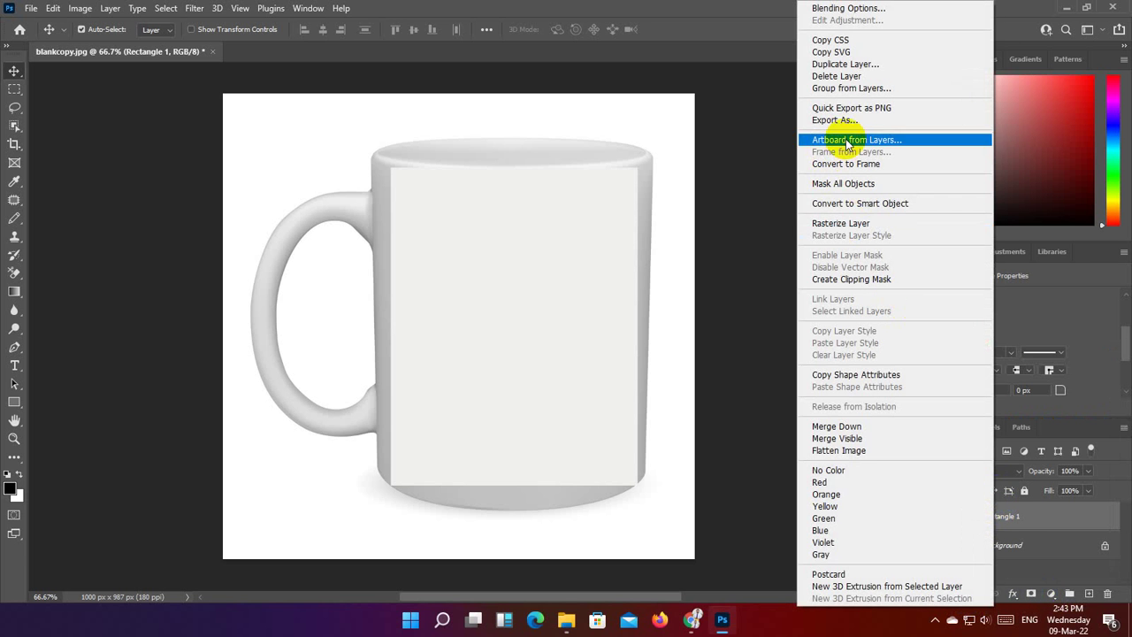
pyautogui.click(856, 204)
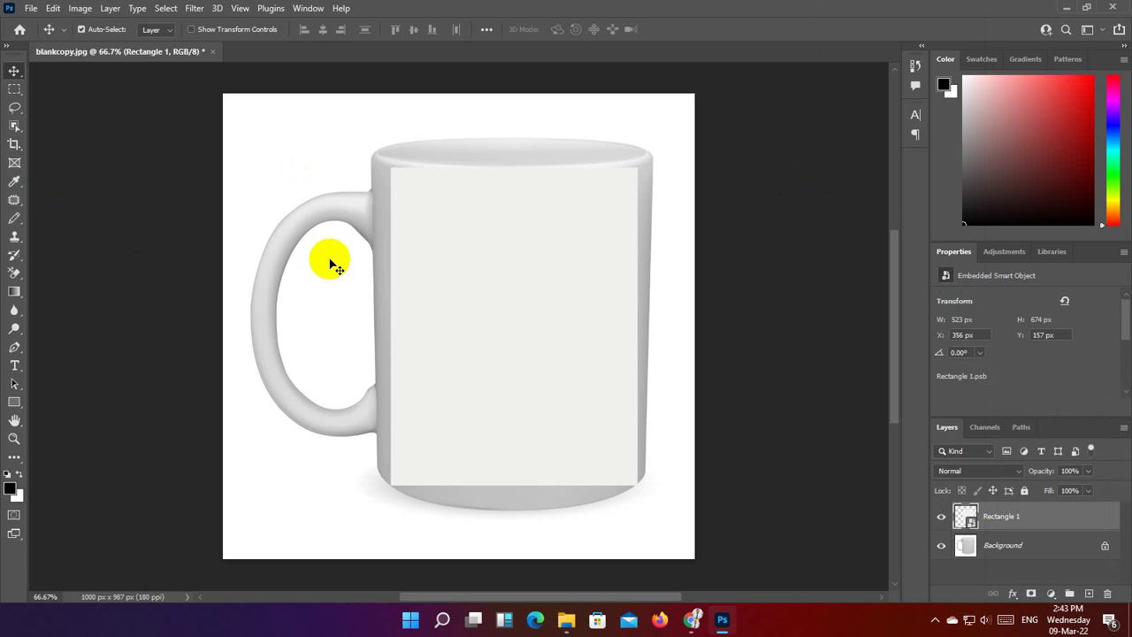
pyautogui.click(52, 9)
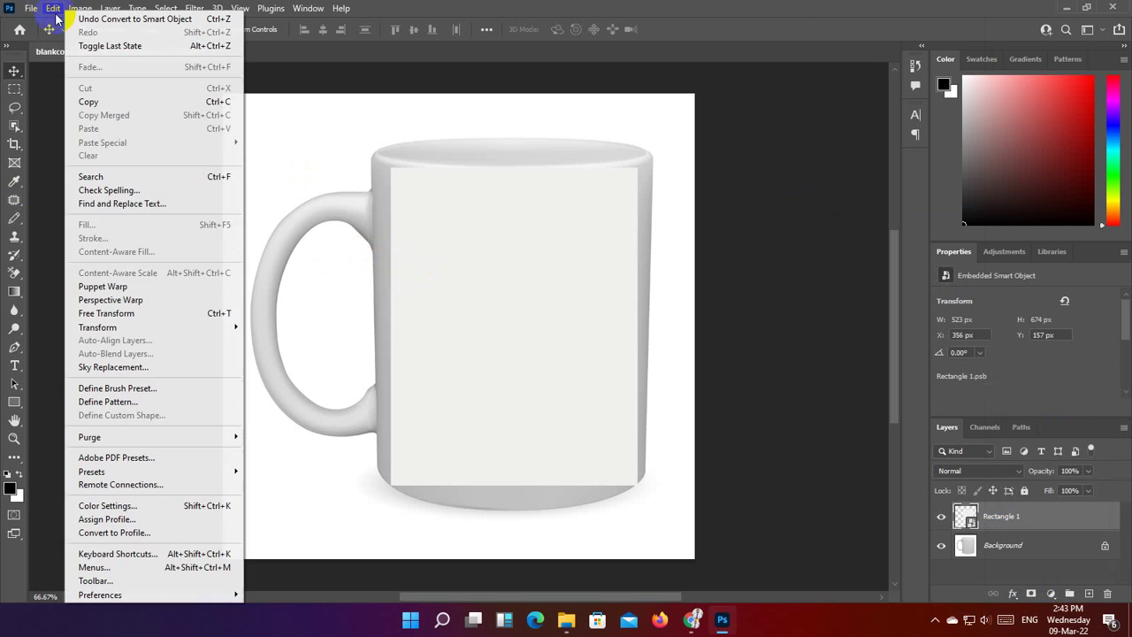
pyautogui.moveTo(97, 327)
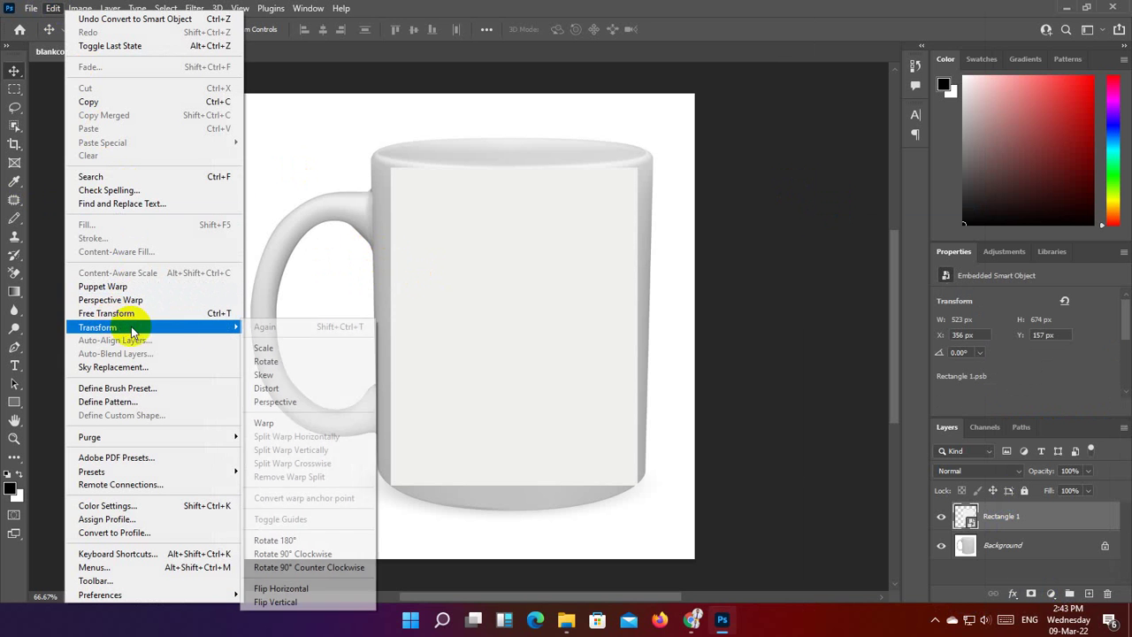
pyautogui.click(257, 405)
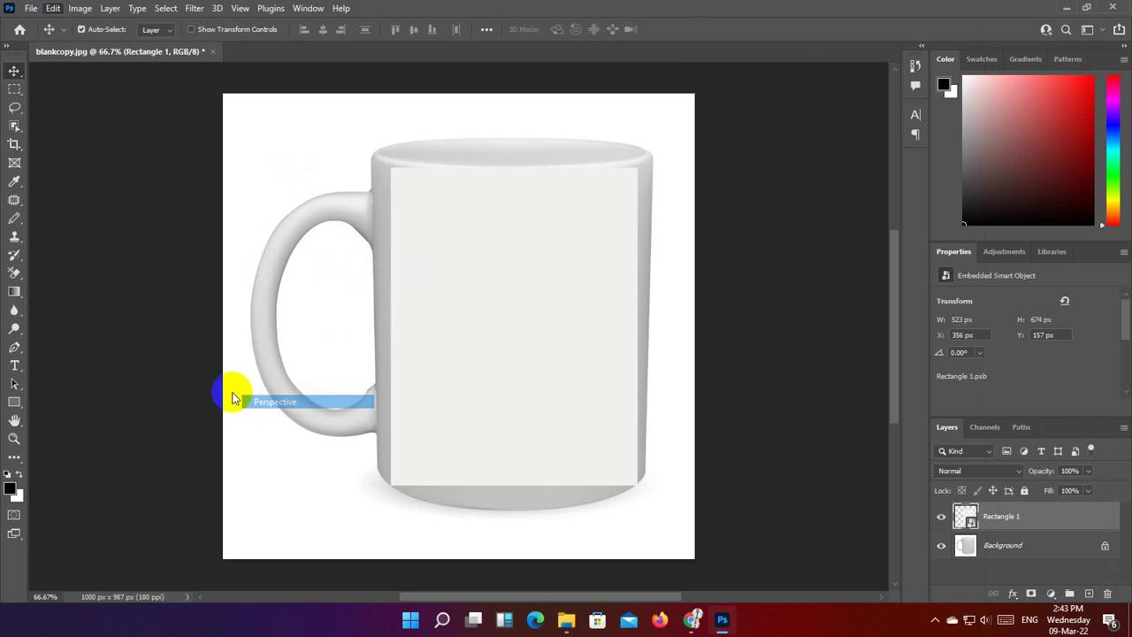
pyautogui.click(80, 9)
pyautogui.moveTo(53, 8)
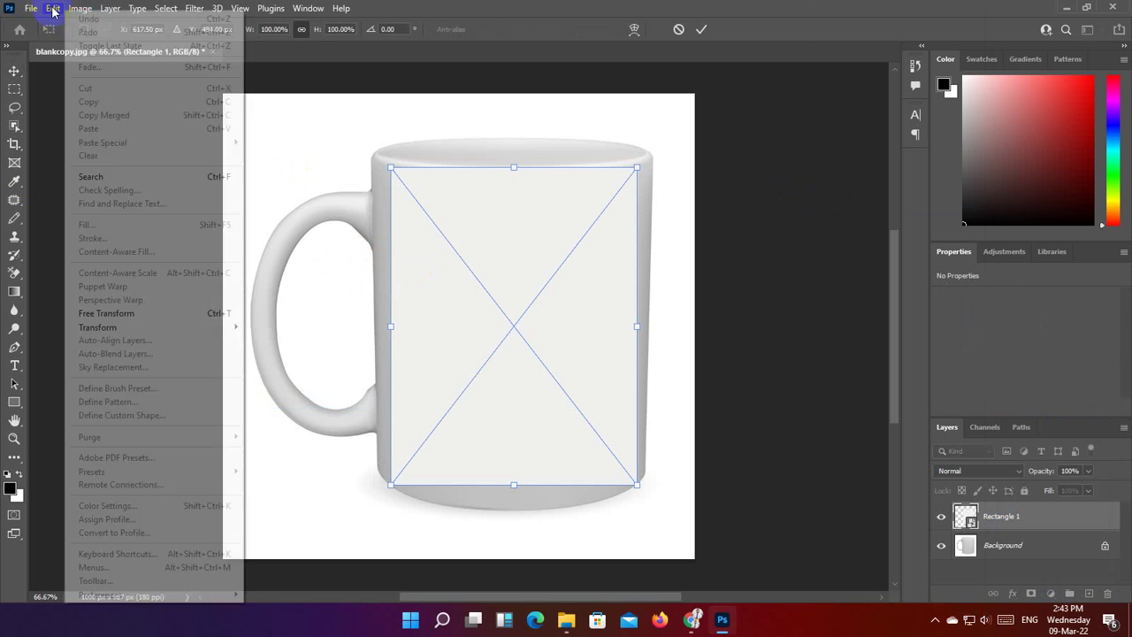
pyautogui.moveTo(97, 328)
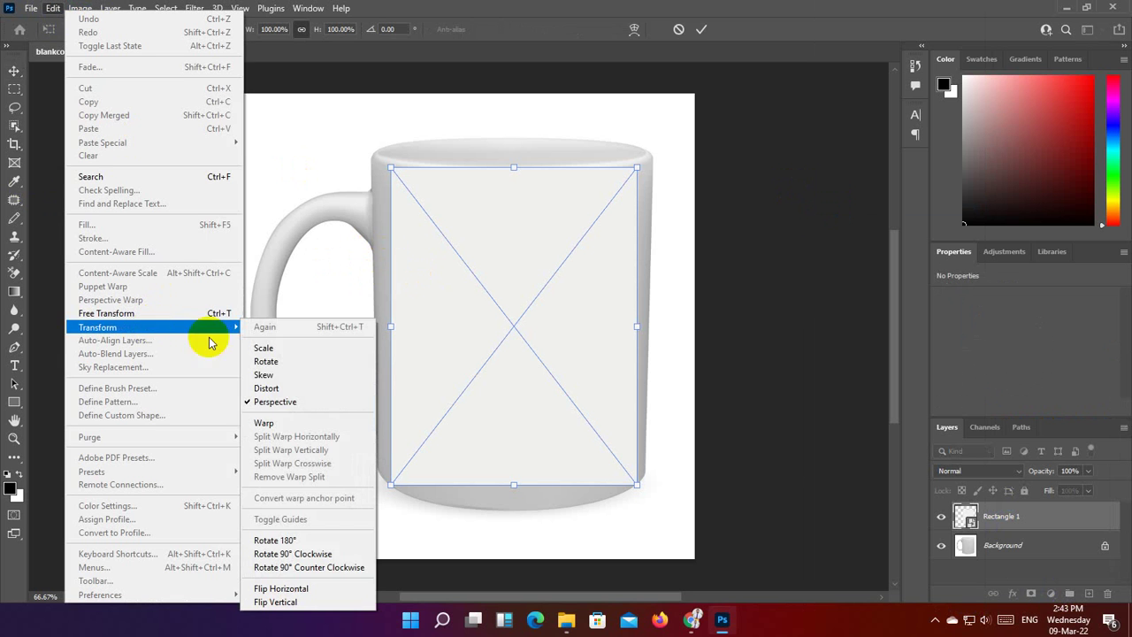
pyautogui.click(263, 425)
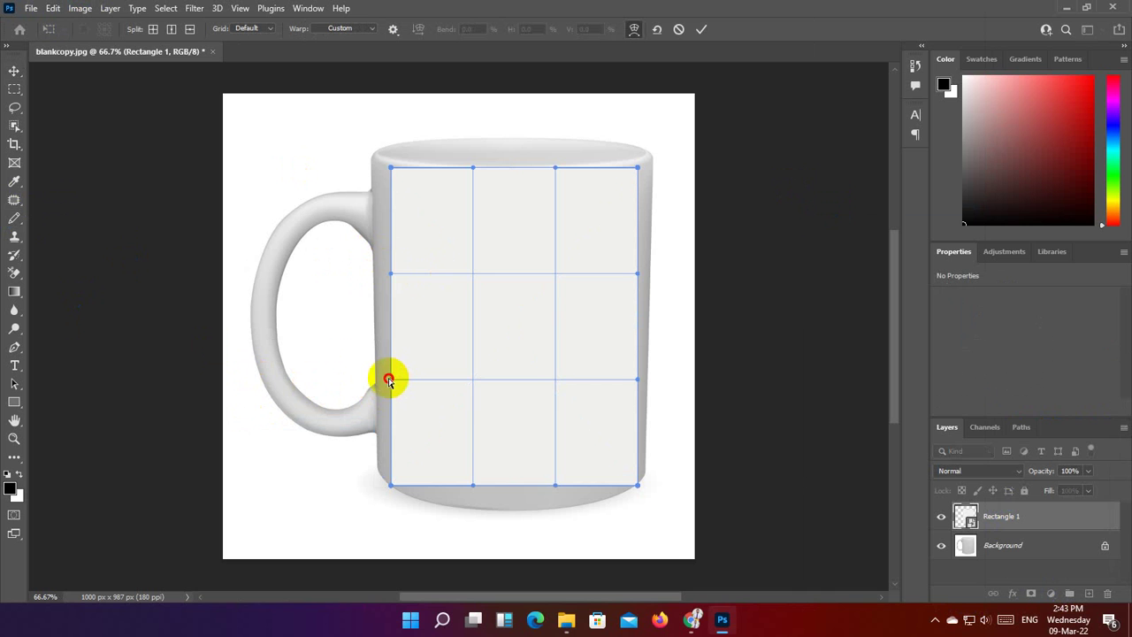
# Bend the warp's left side and bow its bottom edge down along the mug base.
pyautogui.moveTo(389, 381); pyautogui.dragTo(384, 381)
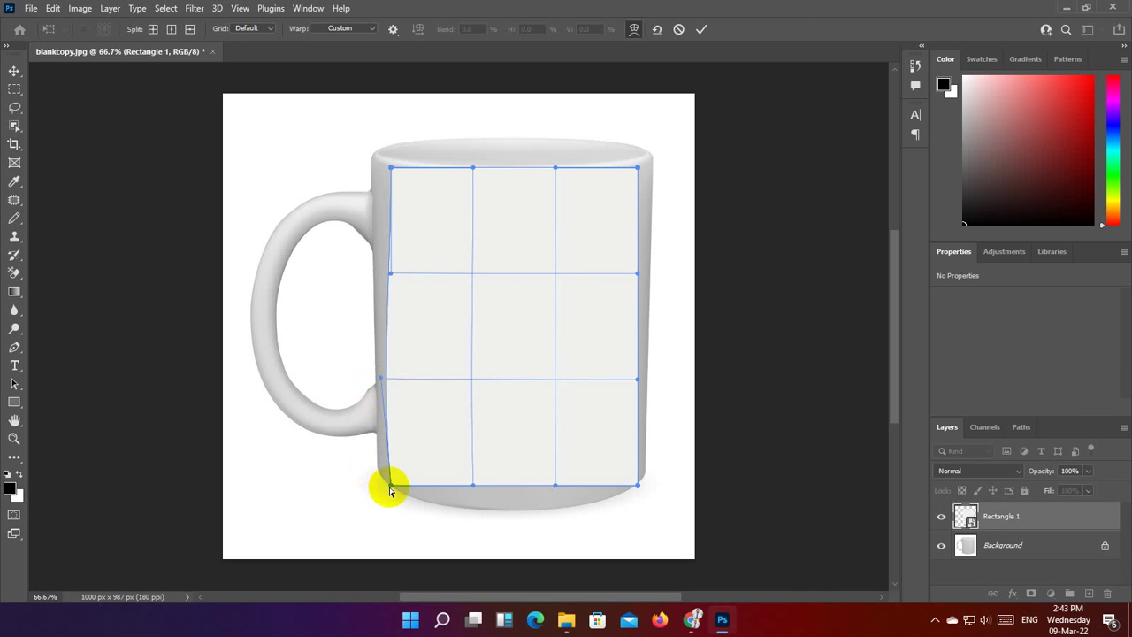
pyautogui.moveTo(390, 482)
pyautogui.mouseDown()
pyautogui.moveTo(380, 474)
pyautogui.moveTo(390, 475)
pyautogui.mouseUp()
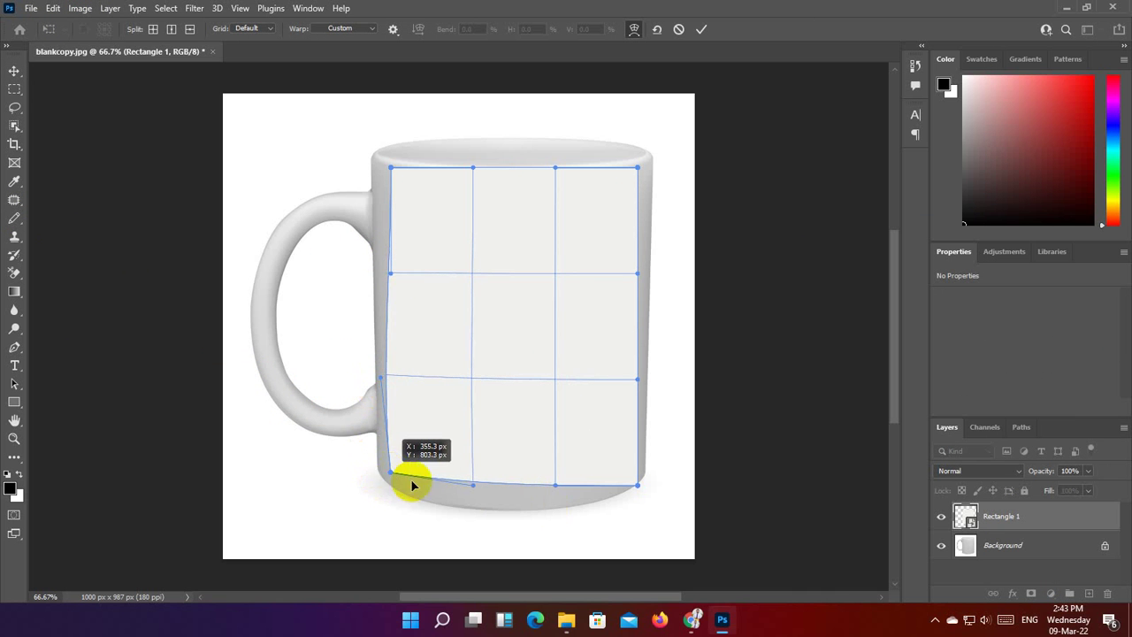
pyautogui.moveTo(475, 488); pyautogui.dragTo(488, 503)
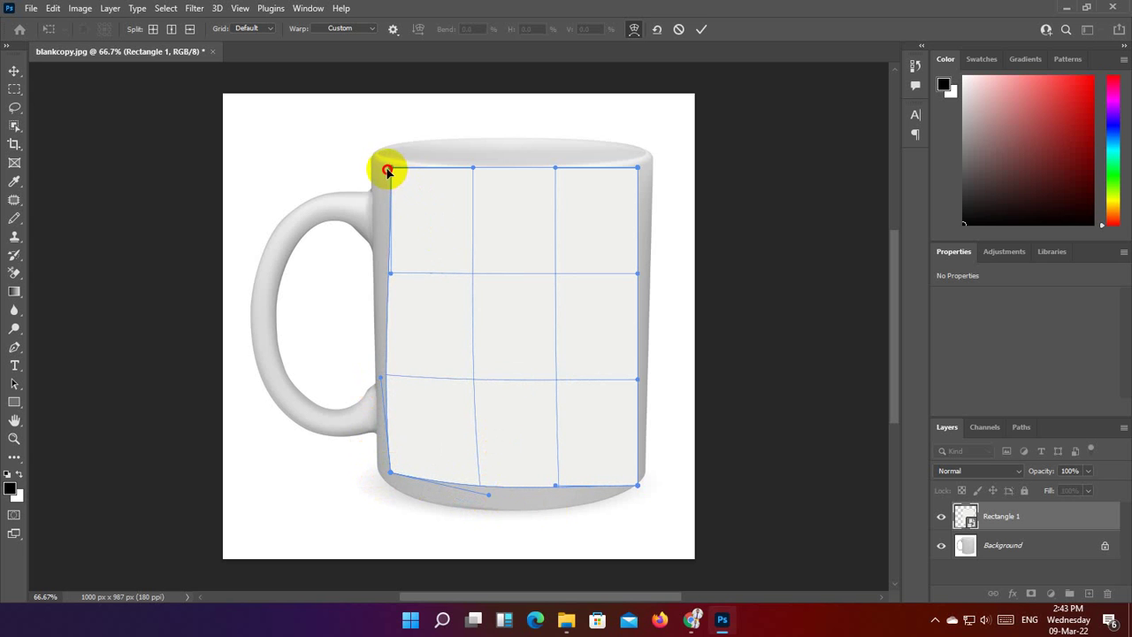
pyautogui.moveTo(387, 170); pyautogui.dragTo(383, 169)
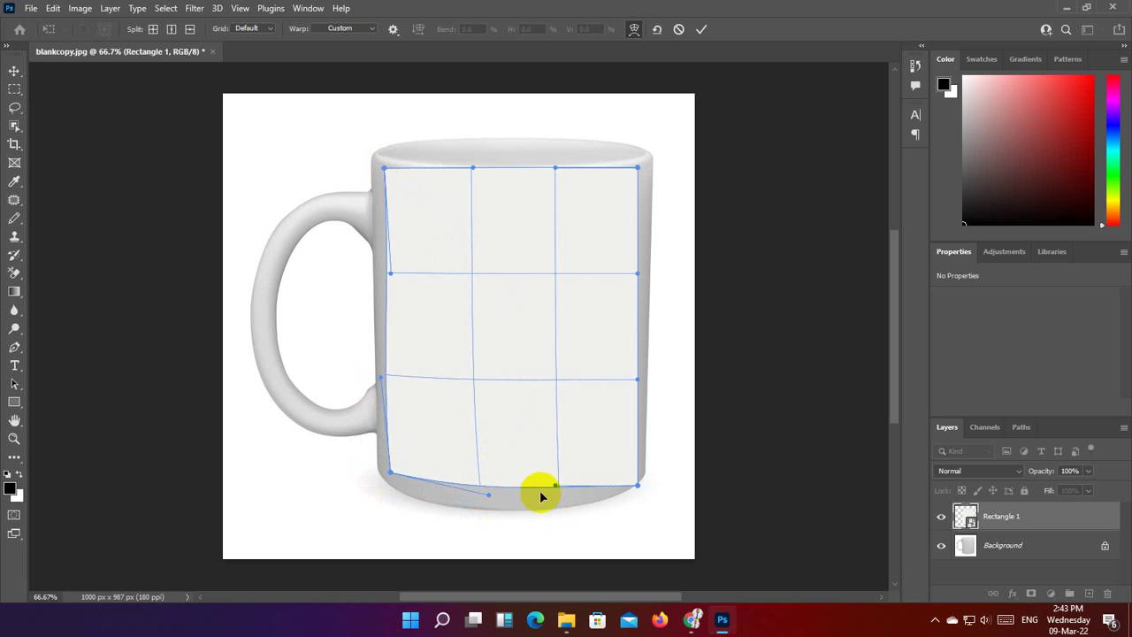
pyautogui.moveTo(554, 485); pyautogui.dragTo(559, 498)
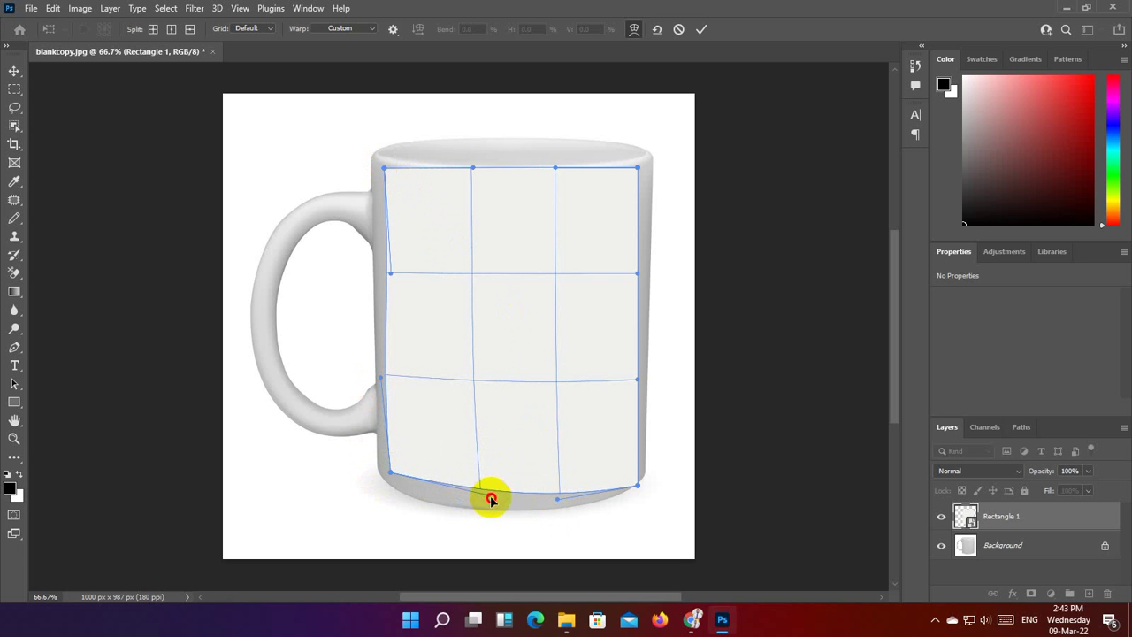
pyautogui.moveTo(491, 500)
pyautogui.mouseDown()
pyautogui.moveTo(472, 483)
pyautogui.moveTo(494, 523)
pyautogui.mouseUp()
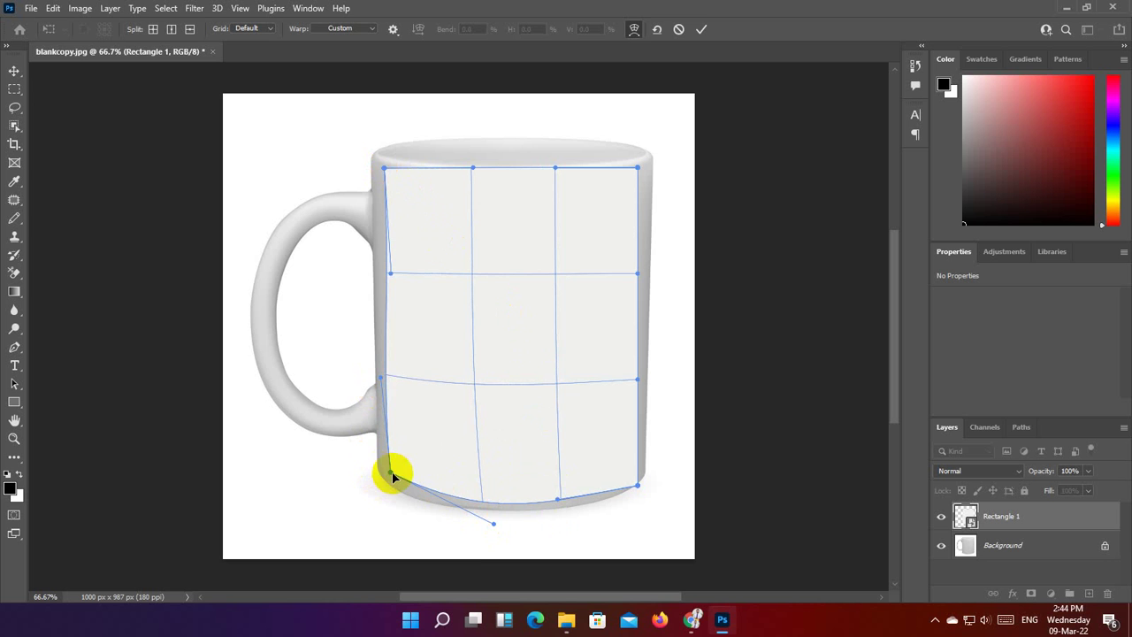
pyautogui.moveTo(390, 477); pyautogui.dragTo(382, 479)
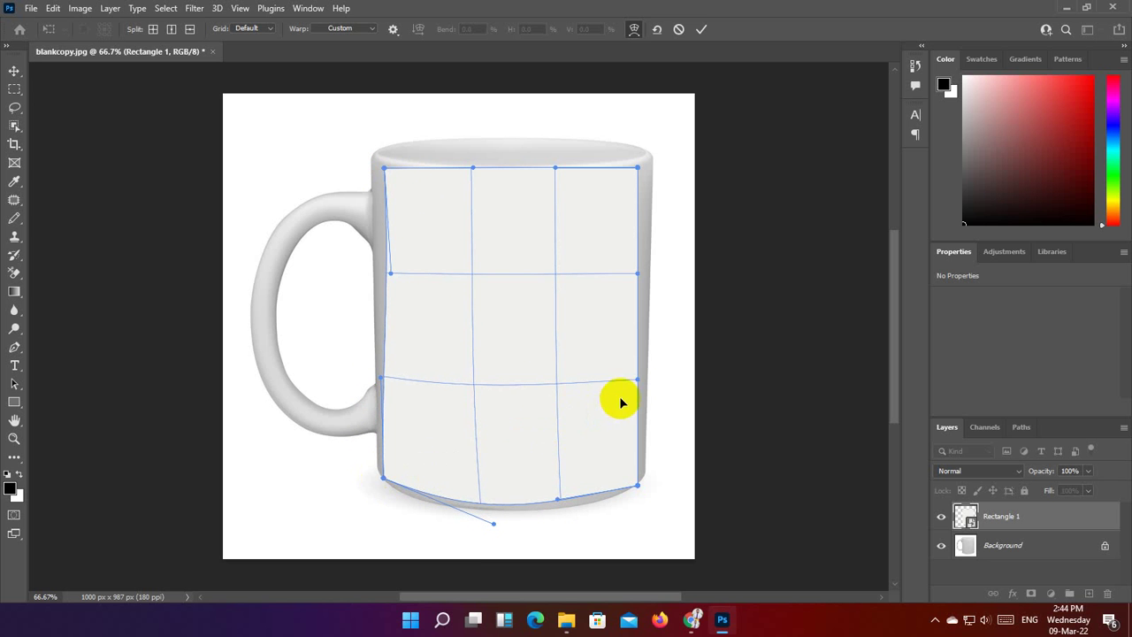
# Push the right side out, fit the top corners to the rim, and commit the warp.
pyautogui.moveTo(643, 382); pyautogui.dragTo(651, 381)
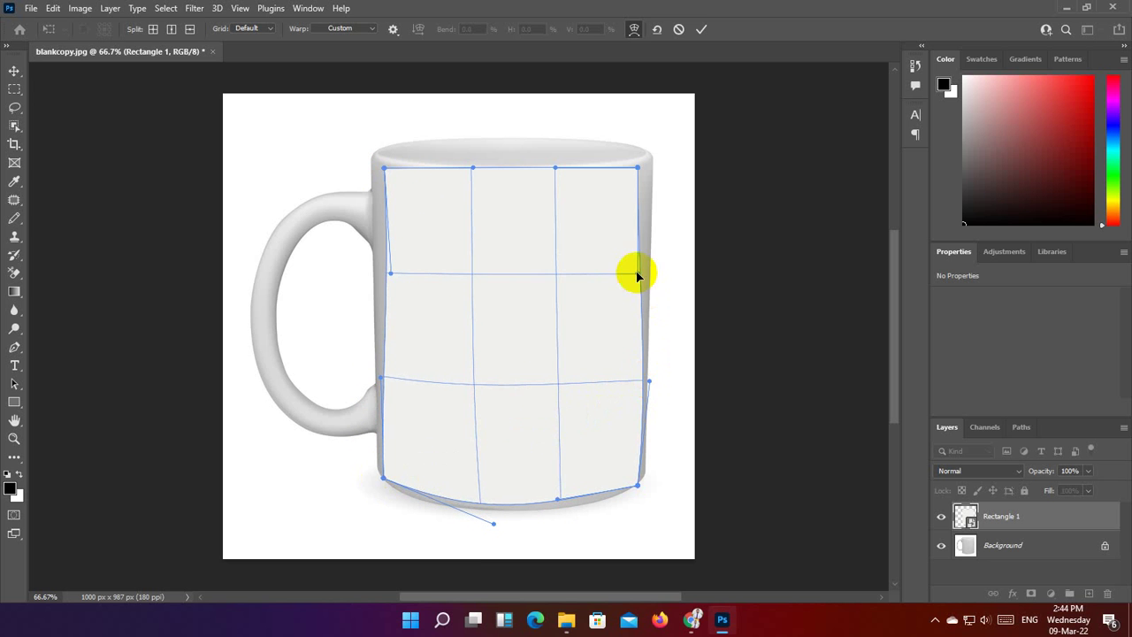
pyautogui.moveTo(640, 271); pyautogui.dragTo(651, 274)
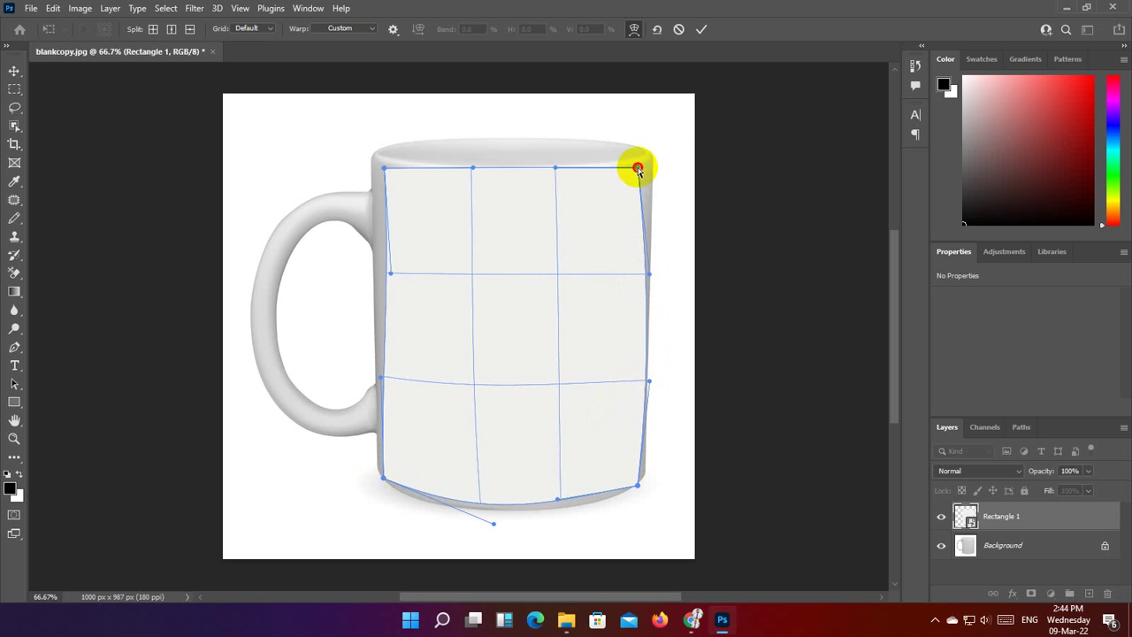
pyautogui.moveTo(638, 169); pyautogui.dragTo(648, 165)
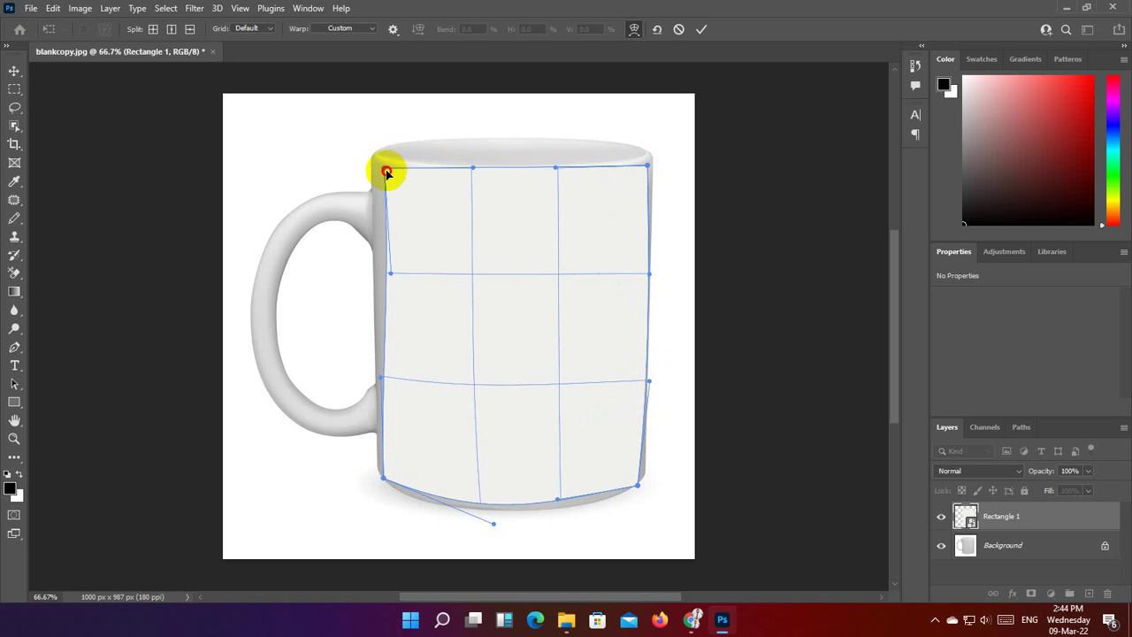
pyautogui.moveTo(387, 172); pyautogui.dragTo(374, 166)
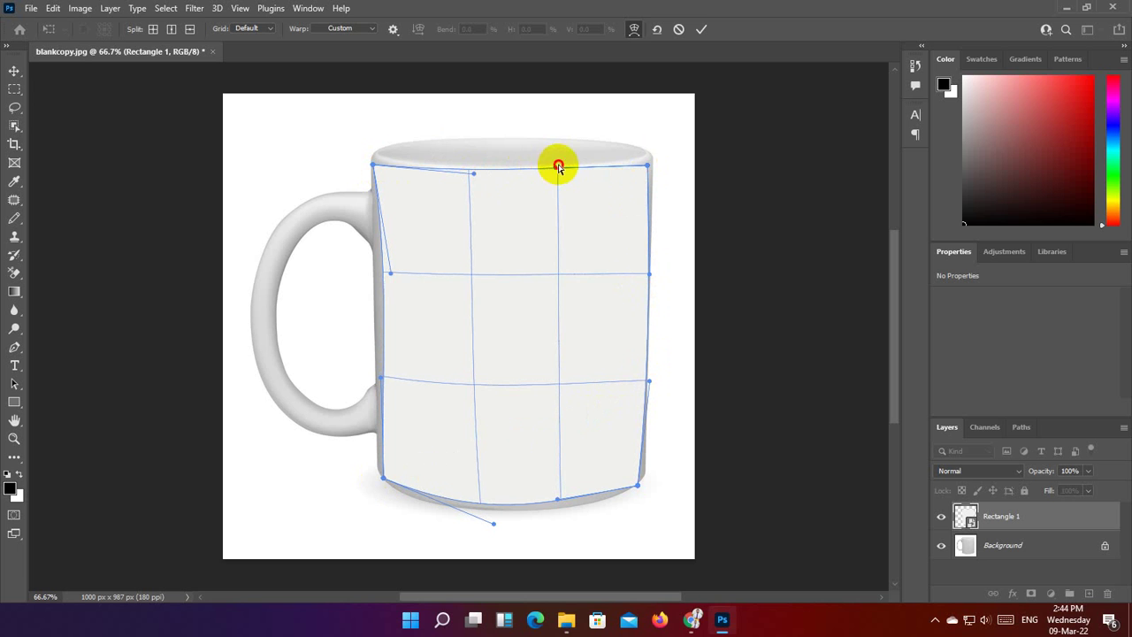
pyautogui.moveTo(556, 174); pyautogui.dragTo(556, 172)
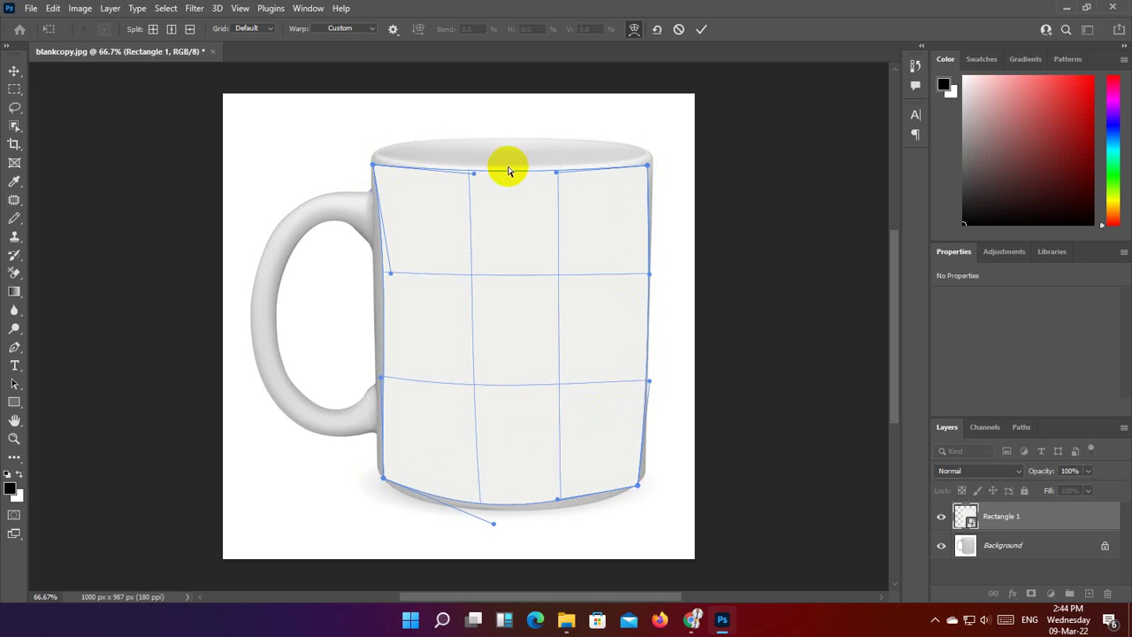
pyautogui.moveTo(376, 165); pyautogui.dragTo(377, 160)
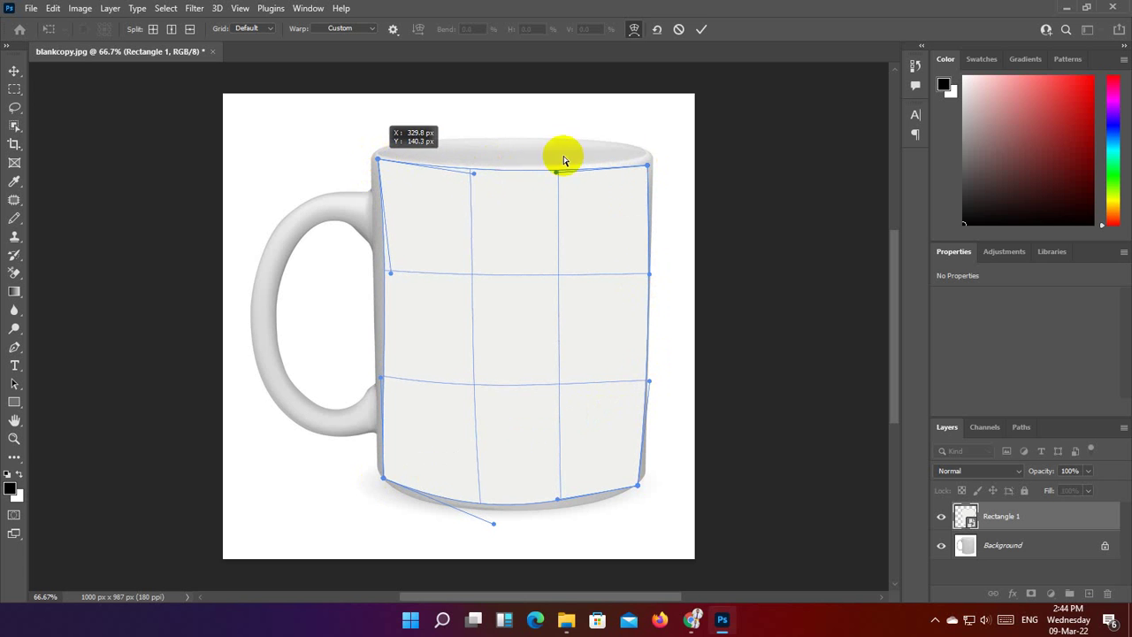
pyautogui.click(701, 30)
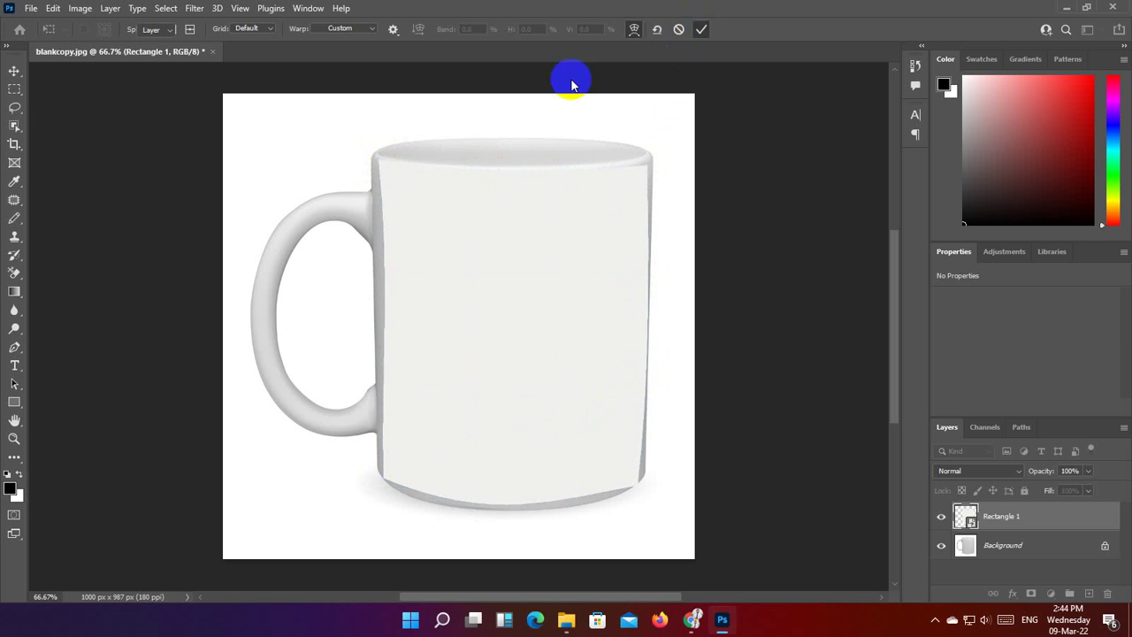
# Open the Rectangle 1 smart object's contents, then open the logo image copy.jpg.
pyautogui.doubleClick(972, 522)
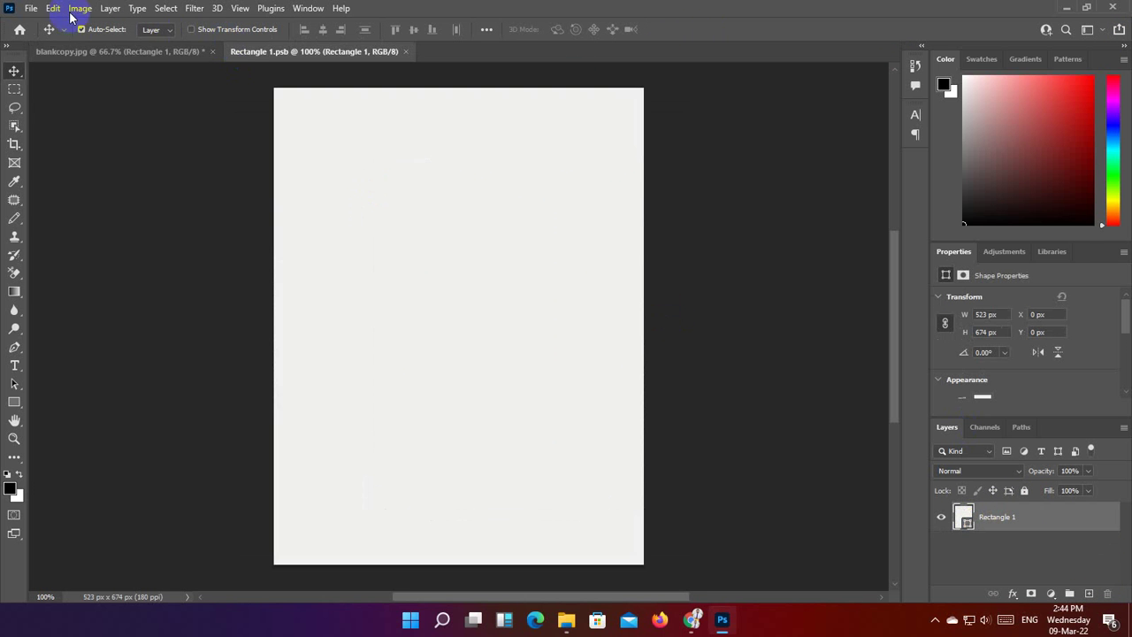
pyautogui.click(31, 8)
pyautogui.click(35, 35)
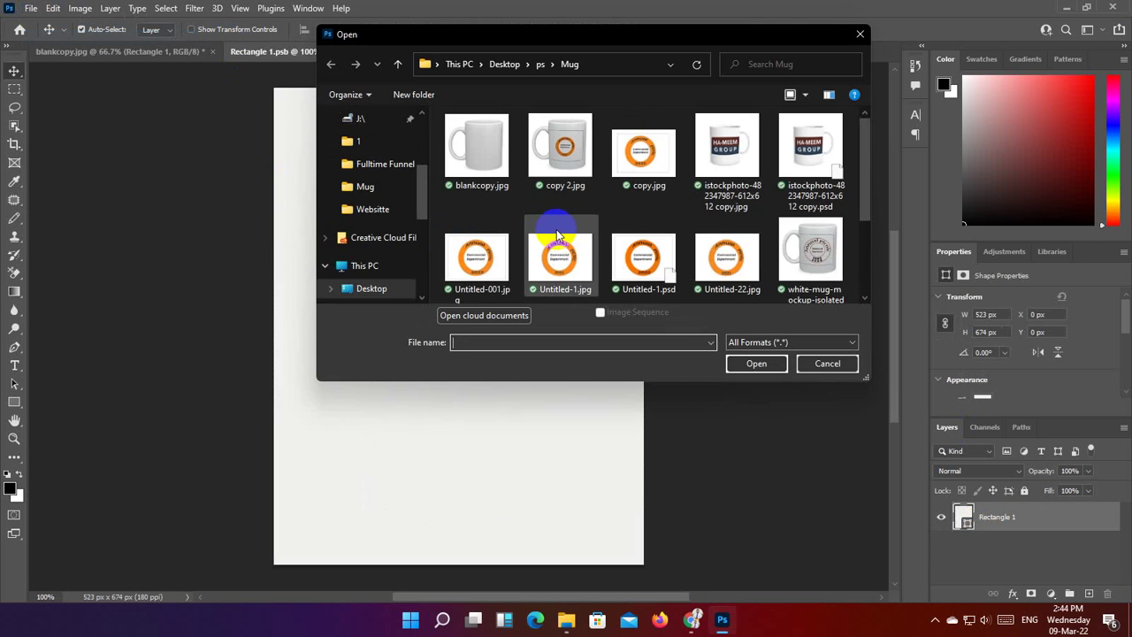
pyautogui.doubleClick(618, 186)
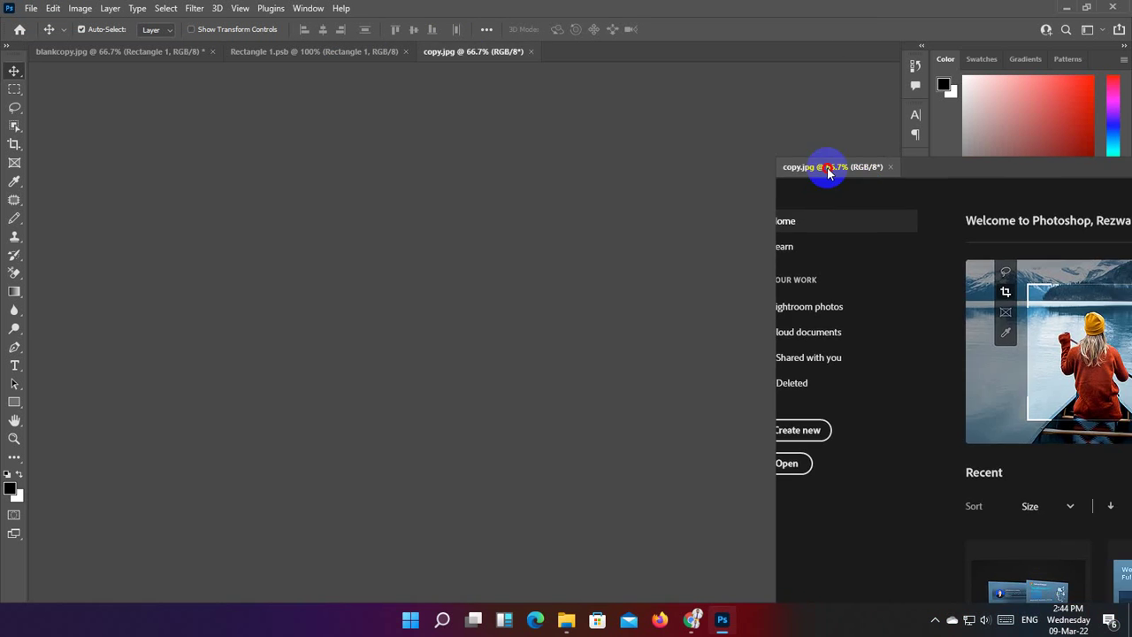
# Drag the logo from copy.jpg into Rectangle 1.psb as Layer 1 and shift it down.
pyautogui.moveTo(445, 55); pyautogui.dragTo(841, 181)
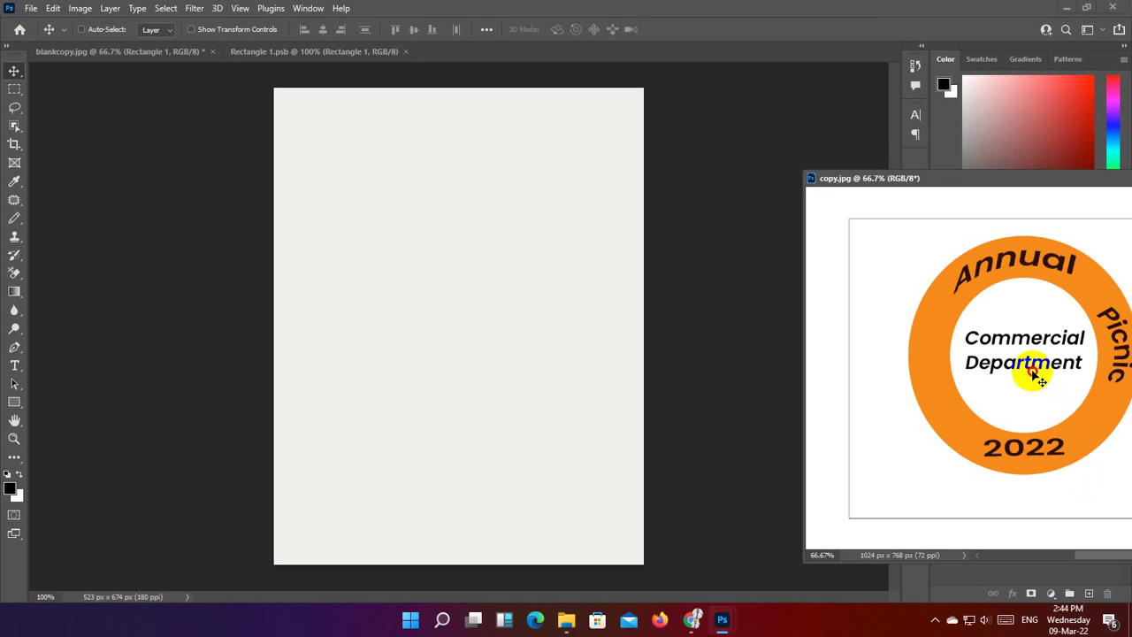
pyautogui.moveTo(1030, 370); pyautogui.dragTo(475, 306)
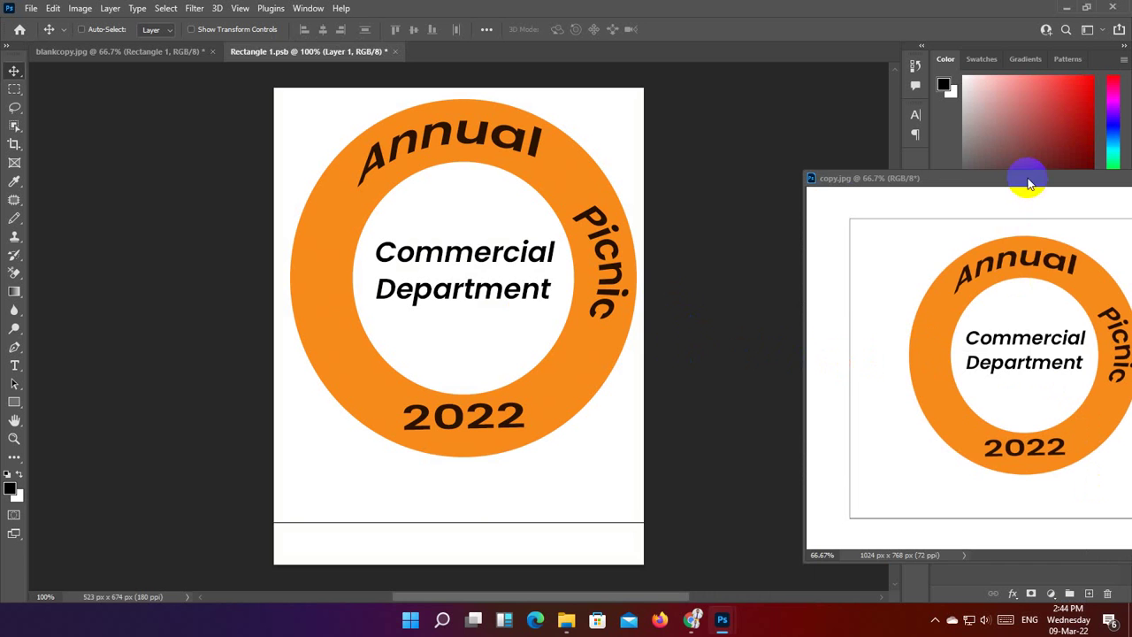
pyautogui.moveTo(1023, 178); pyautogui.dragTo(672, 221)
pyautogui.click(882, 217)
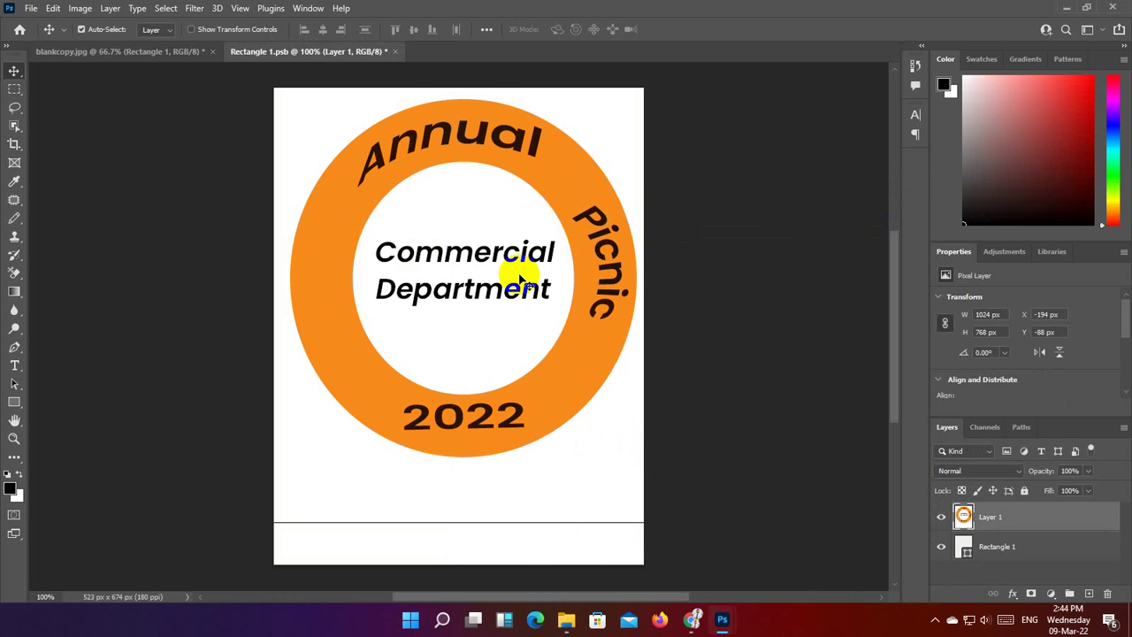
pyautogui.moveTo(508, 301); pyautogui.dragTo(518, 320)
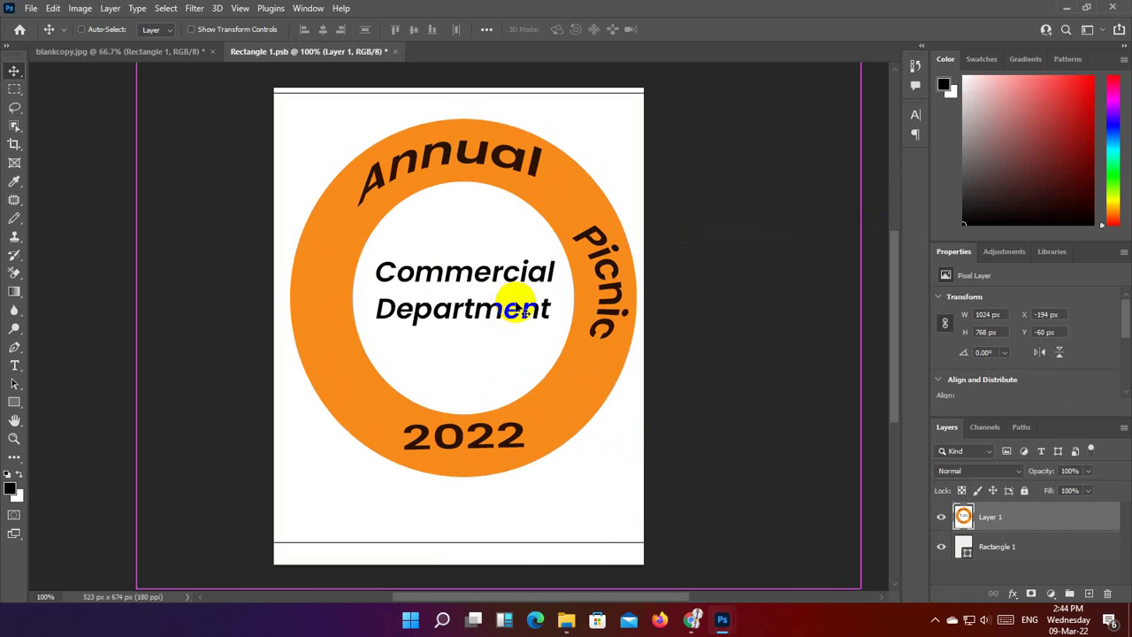
# Free-transform the logo layer, resizing and repositioning it on the page.
pyautogui.hotkey('ctrl', 't')
pyautogui.moveTo(375, 232)
pyautogui.mouseDown()
pyautogui.moveTo(377, 270)
pyautogui.moveTo(375, 257)
pyautogui.mouseUp()
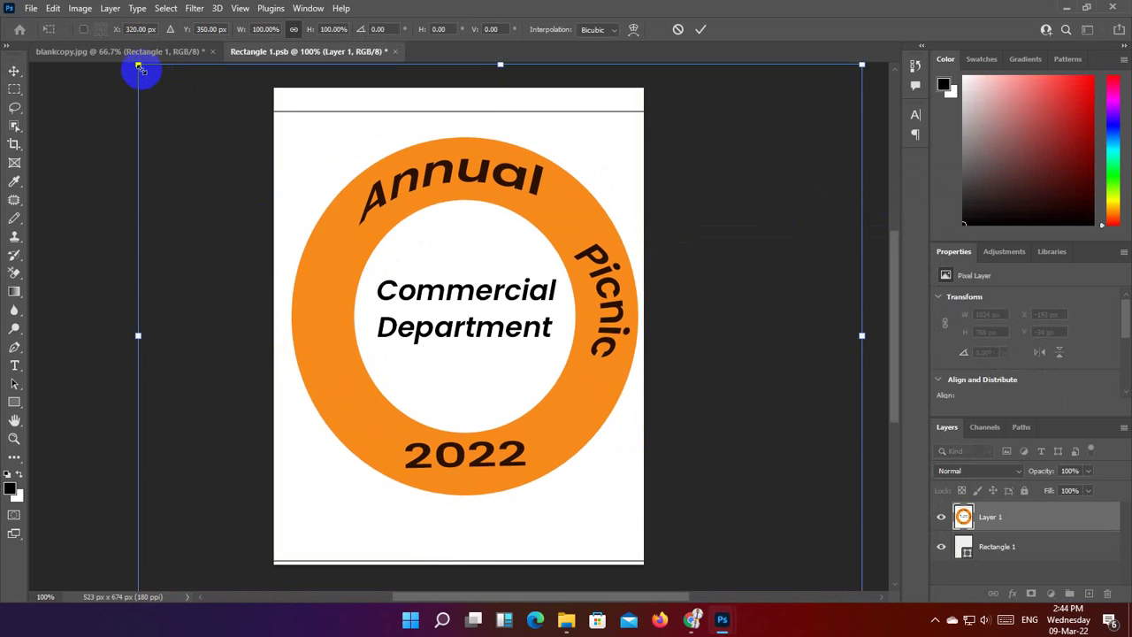
pyautogui.moveTo(141, 71); pyautogui.dragTo(202, 114)
pyautogui.moveTo(433, 345); pyautogui.dragTo(412, 321)
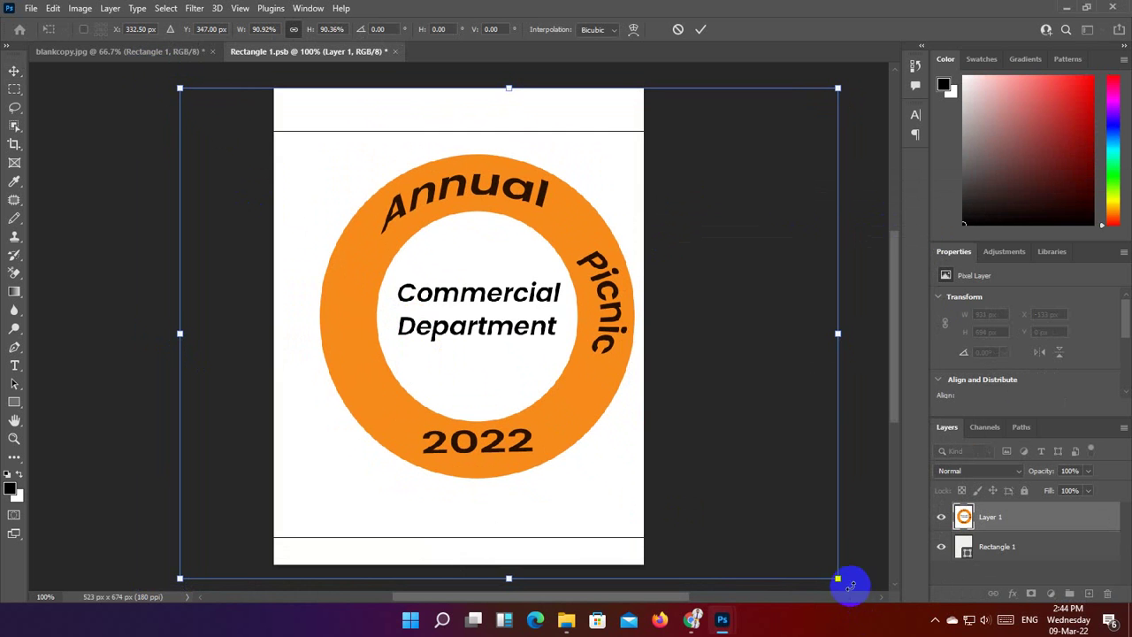
pyautogui.moveTo(839, 577); pyautogui.dragTo(808, 555)
pyautogui.moveTo(620, 463); pyautogui.dragTo(623, 469)
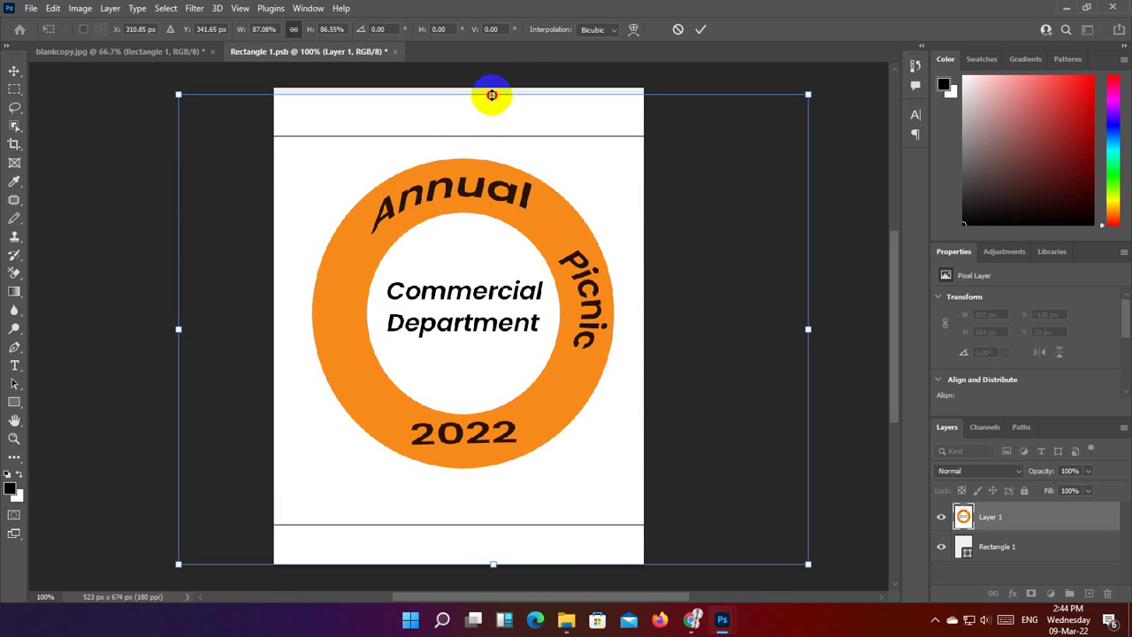
pyautogui.moveTo(492, 94); pyautogui.dragTo(492, 88)
pyautogui.moveTo(507, 514); pyautogui.dragTo(509, 527)
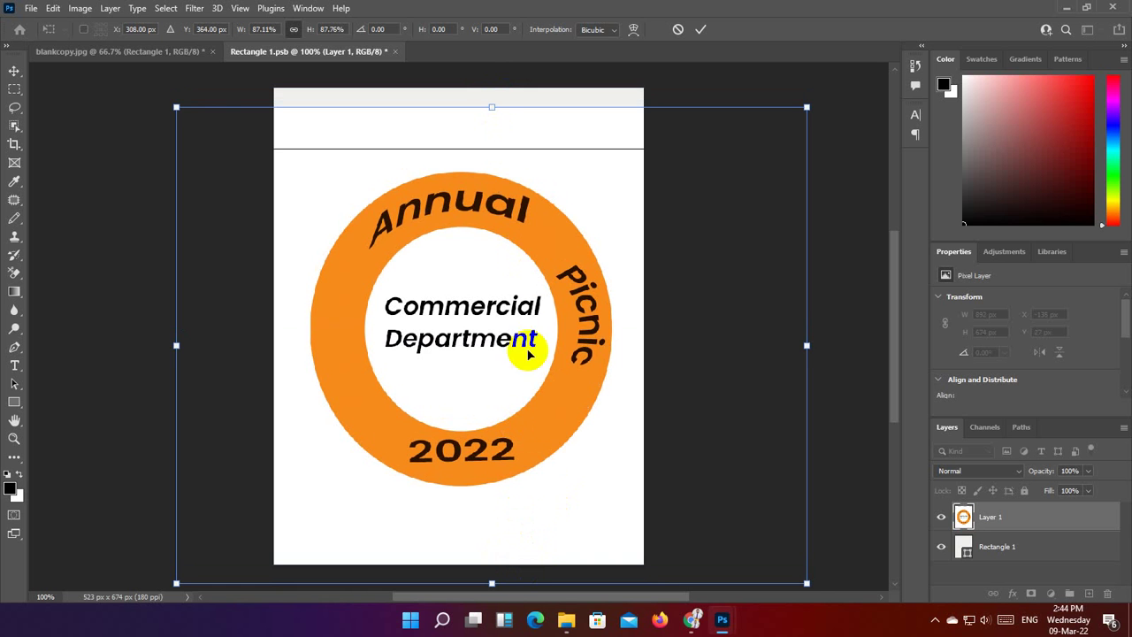
# Stretch the logo taller and wider, commit, and save and close Rectangle 1.psb.
pyautogui.moveTo(534, 328); pyautogui.dragTo(536, 350)
pyautogui.moveTo(490, 123); pyautogui.dragTo(492, 86)
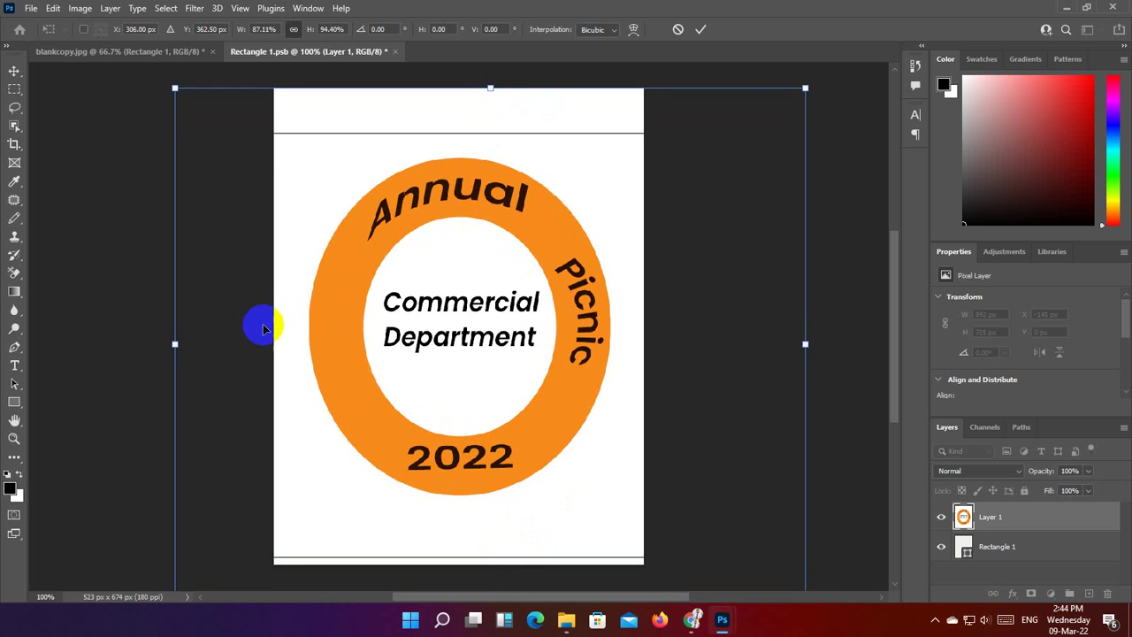
pyautogui.moveTo(176, 346); pyautogui.dragTo(154, 345)
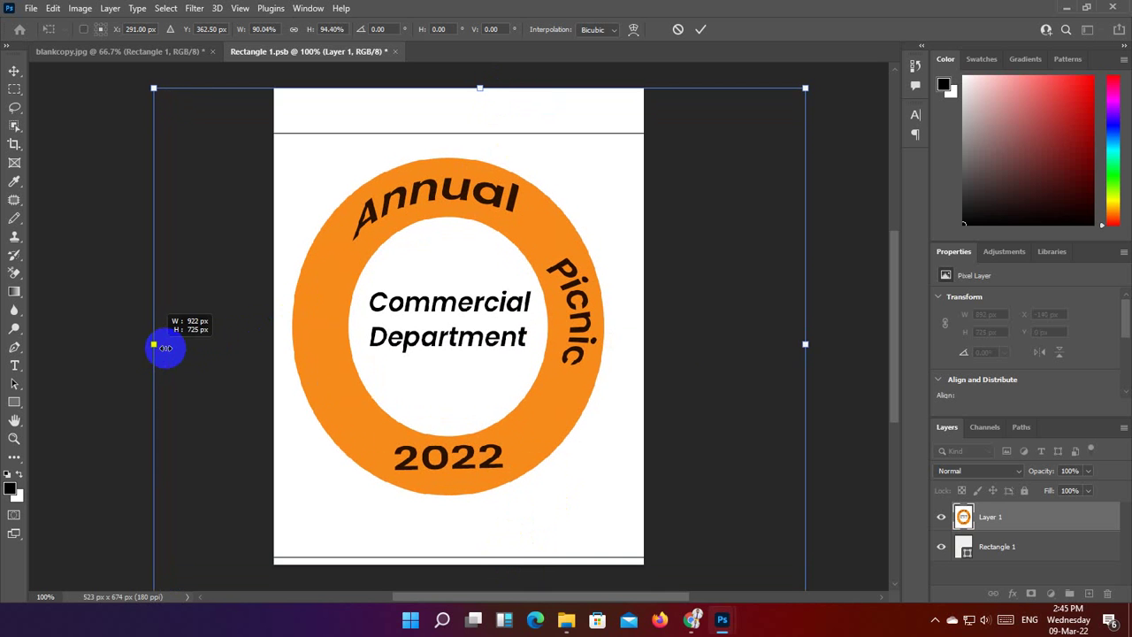
pyautogui.moveTo(809, 347); pyautogui.dragTo(817, 343)
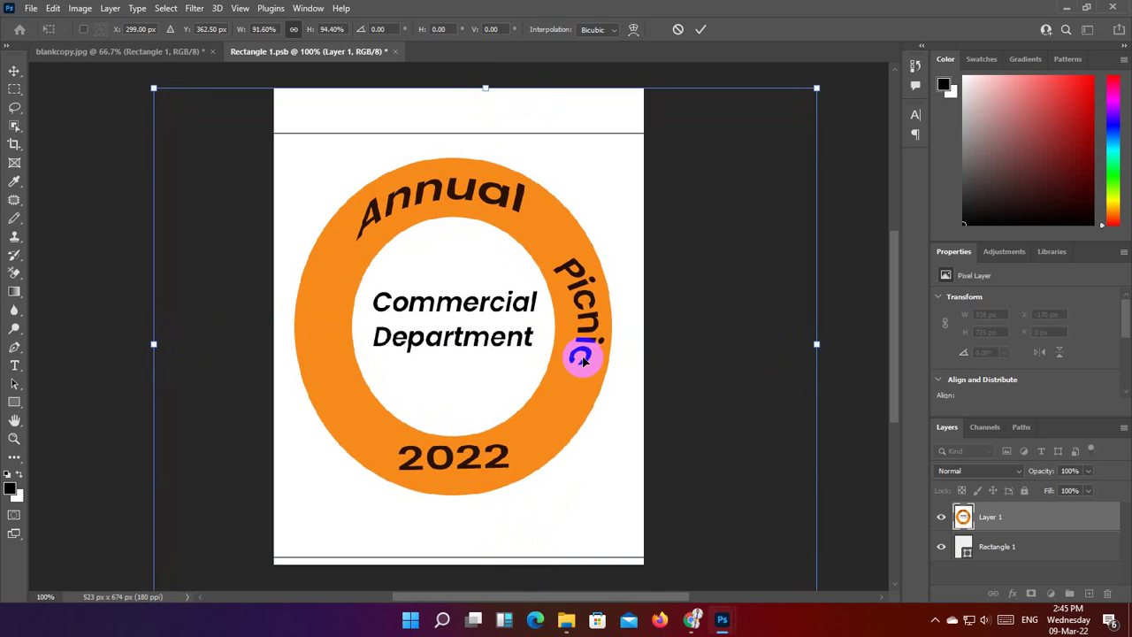
pyautogui.moveTo(533, 362); pyautogui.dragTo(534, 362)
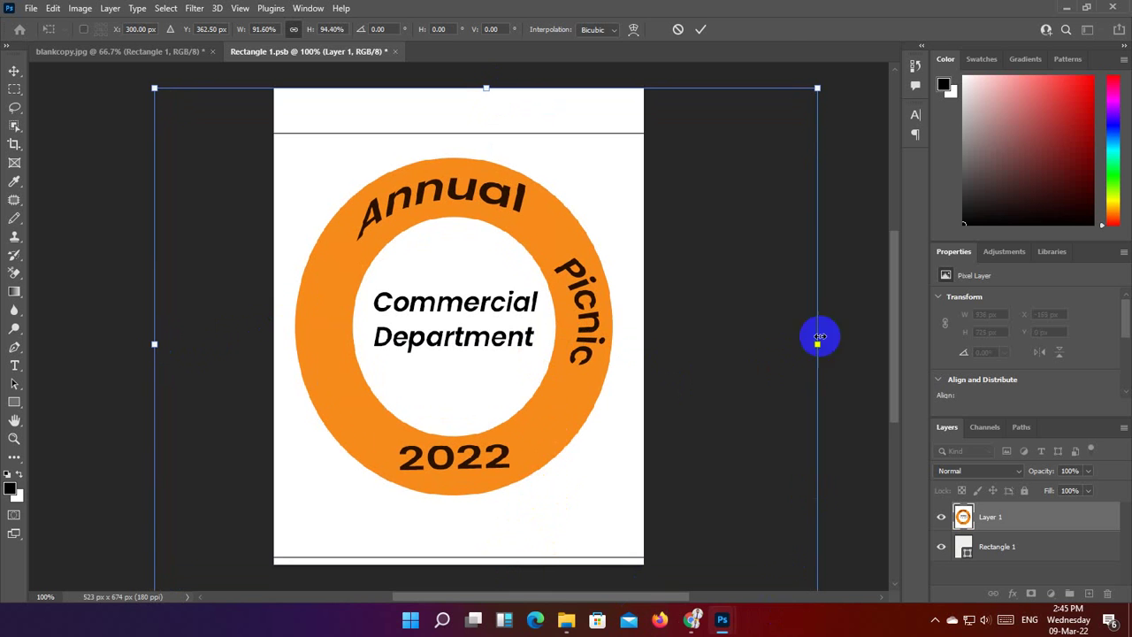
pyautogui.click(703, 32)
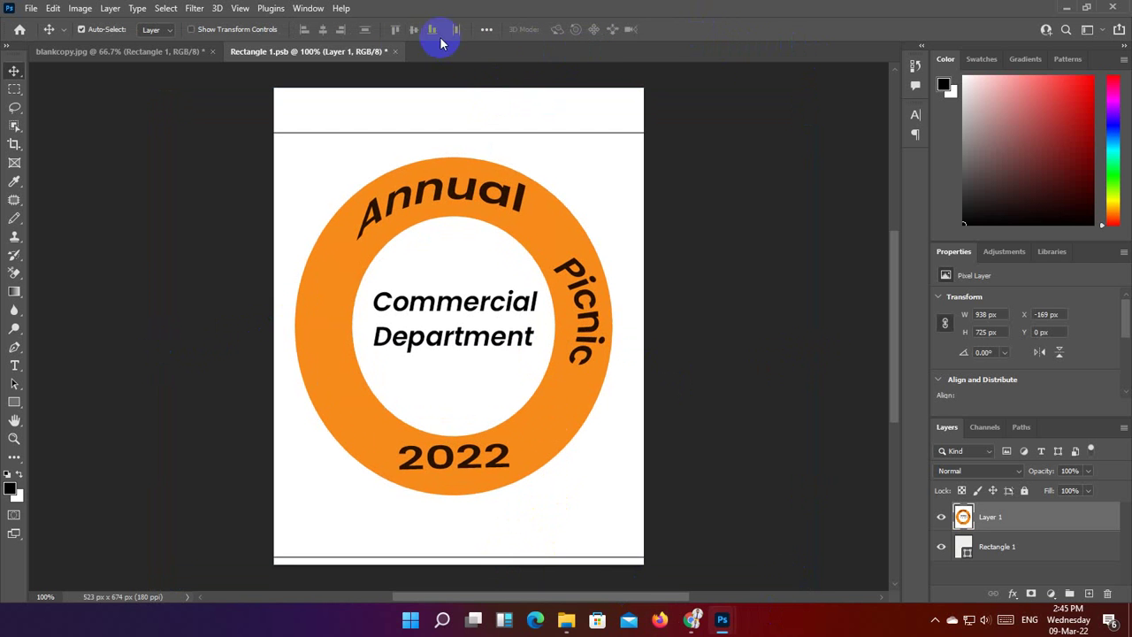
pyautogui.click(397, 52)
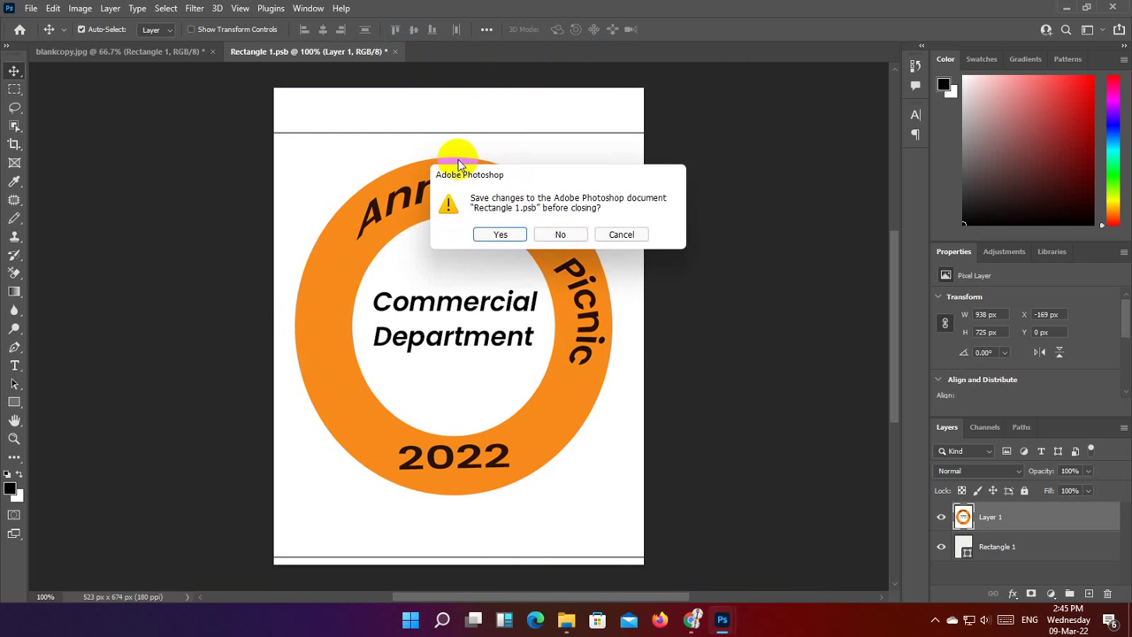
pyautogui.click(498, 233)
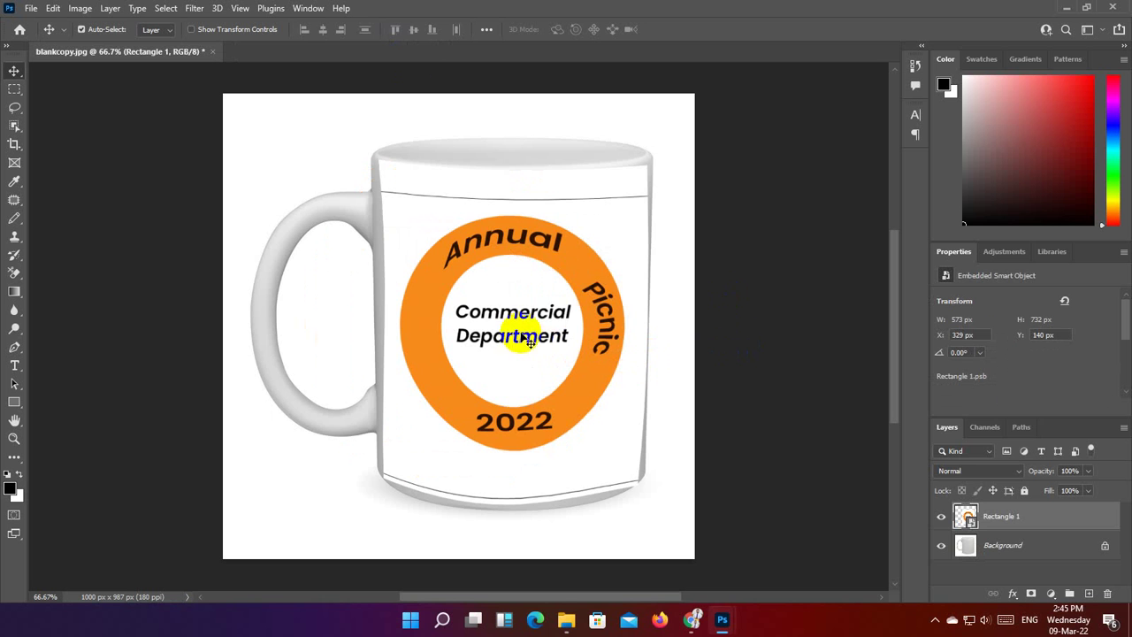
# Set Rectangle 1's blend mode to Multiply so the logo takes the mug's shading.
pyautogui.click(984, 475)
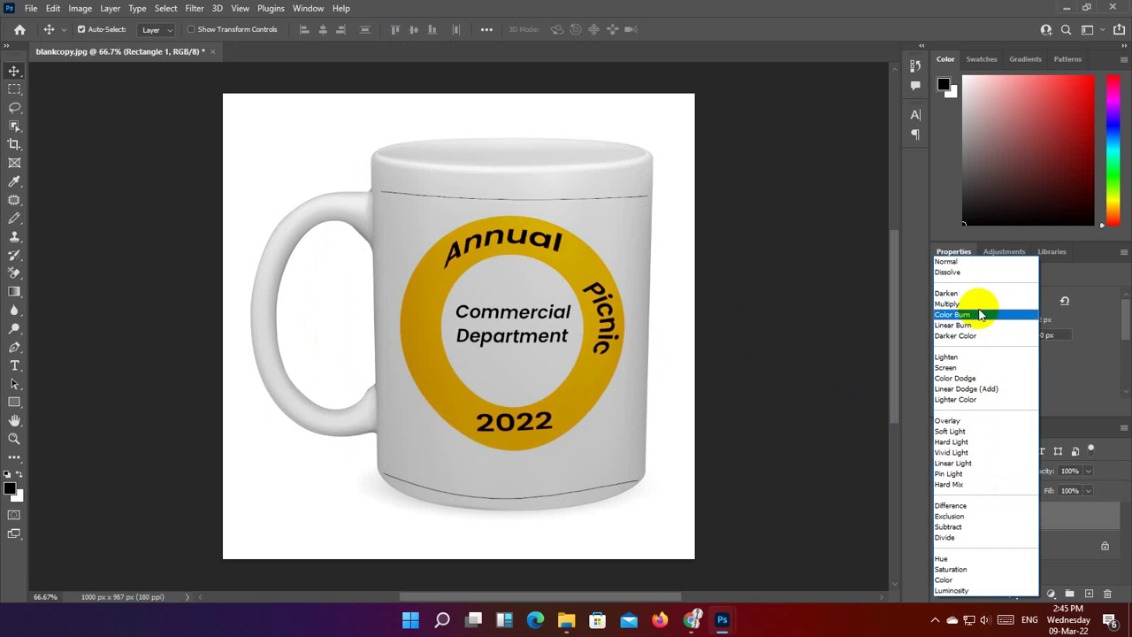
pyautogui.click(980, 304)
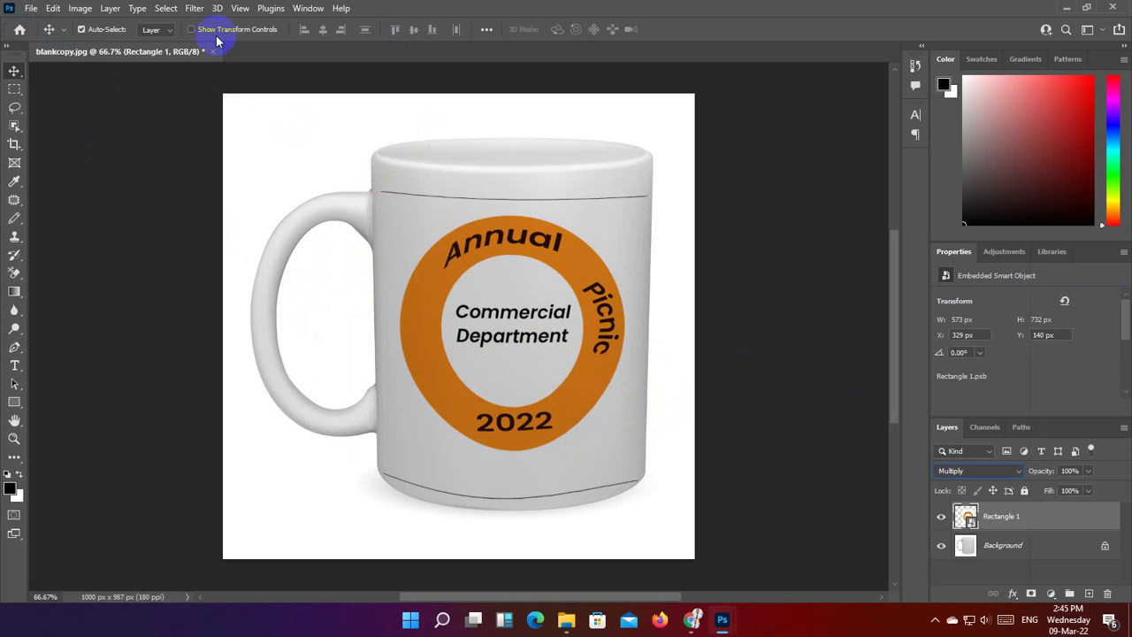
pyautogui.click(31, 8)
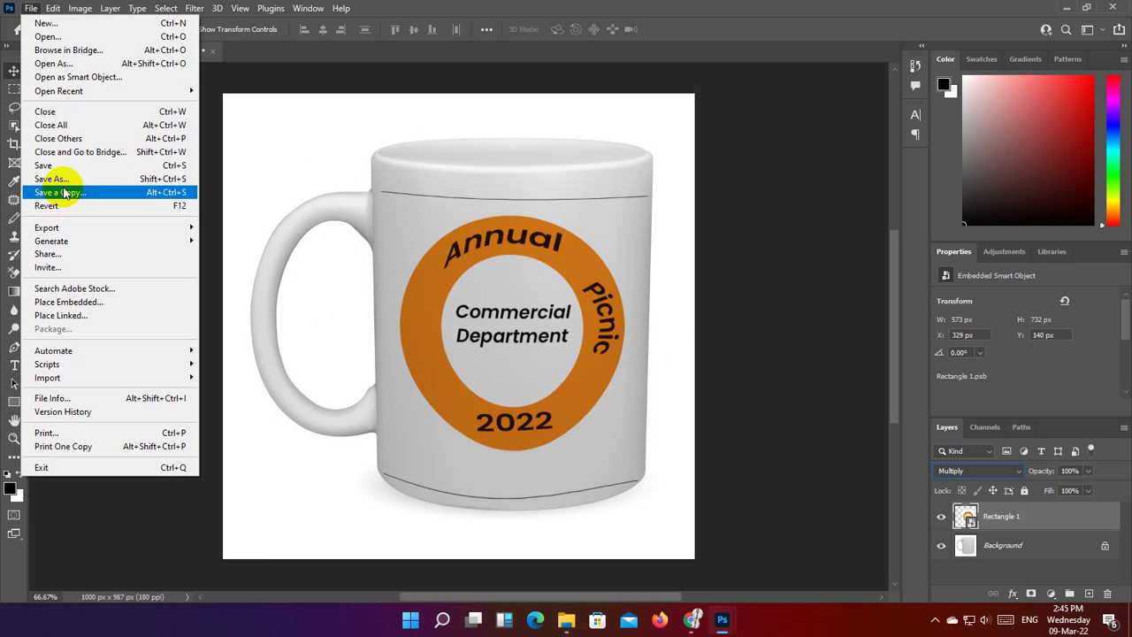
# Save a JPEG copy, blankcopy copy.jpg, at quality 12 (Maximum) in the Mug folder.
pyautogui.click(60, 192)
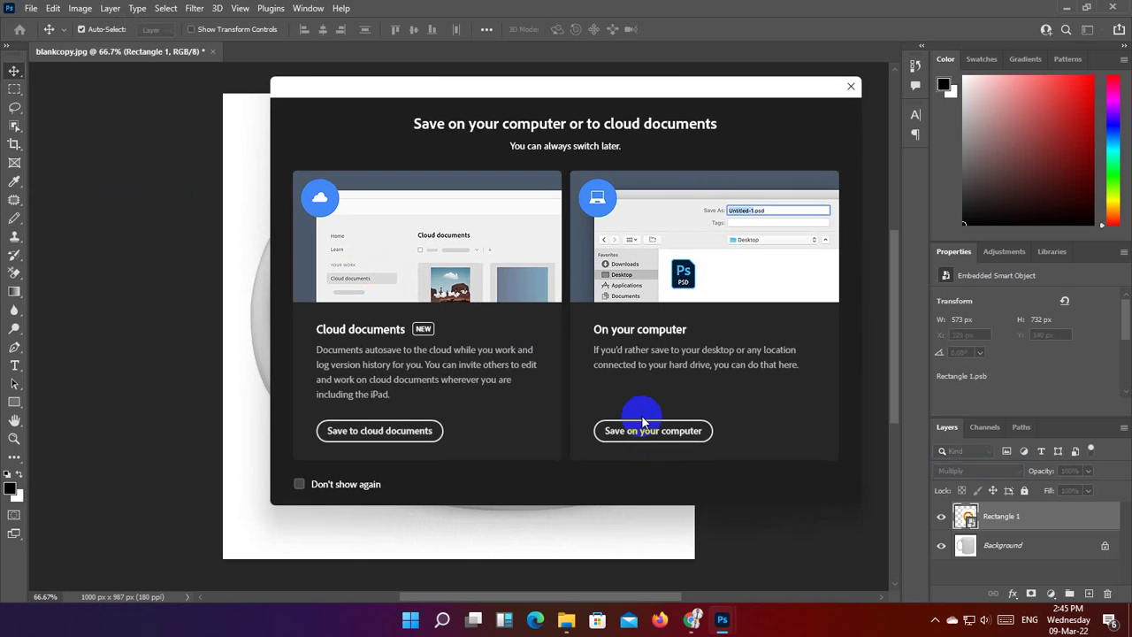
pyautogui.click(640, 430)
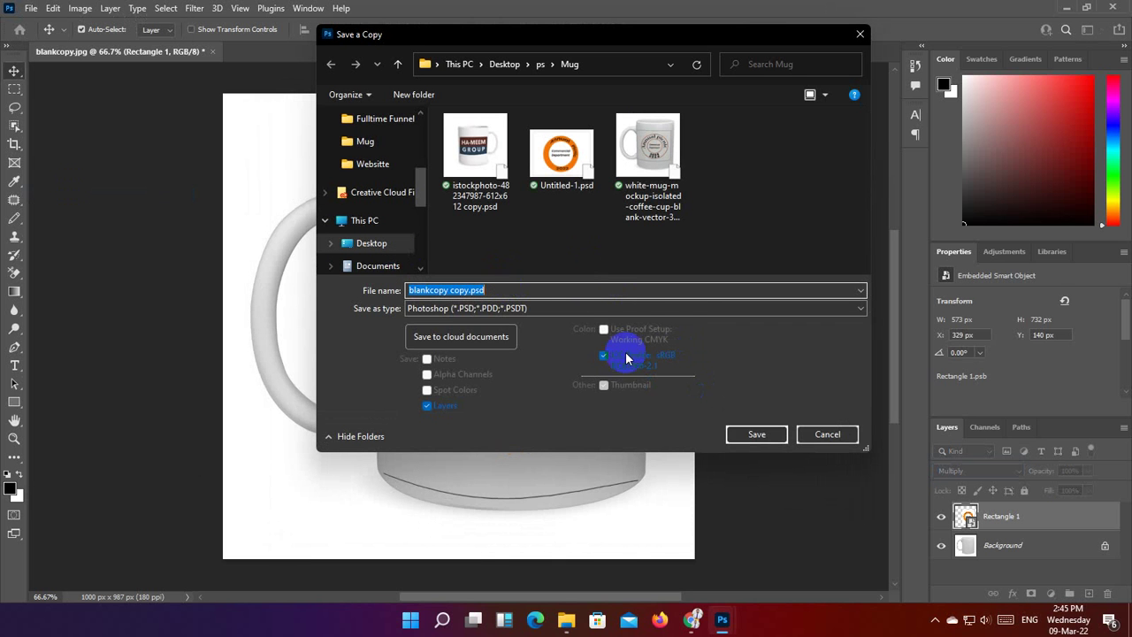
pyautogui.click(575, 306)
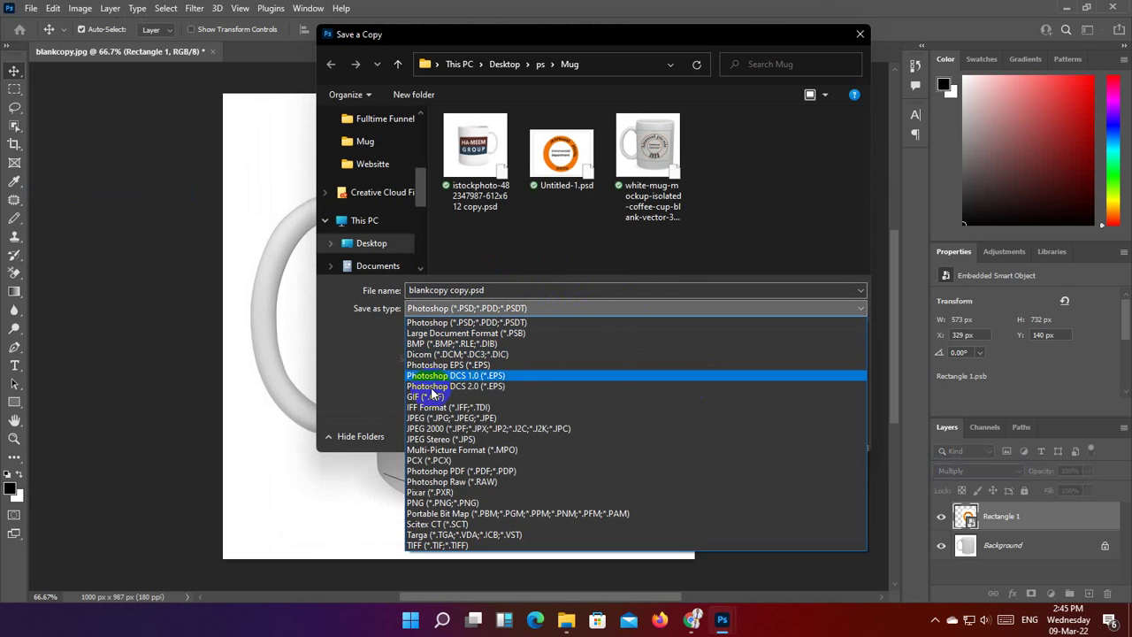
pyautogui.click(434, 404)
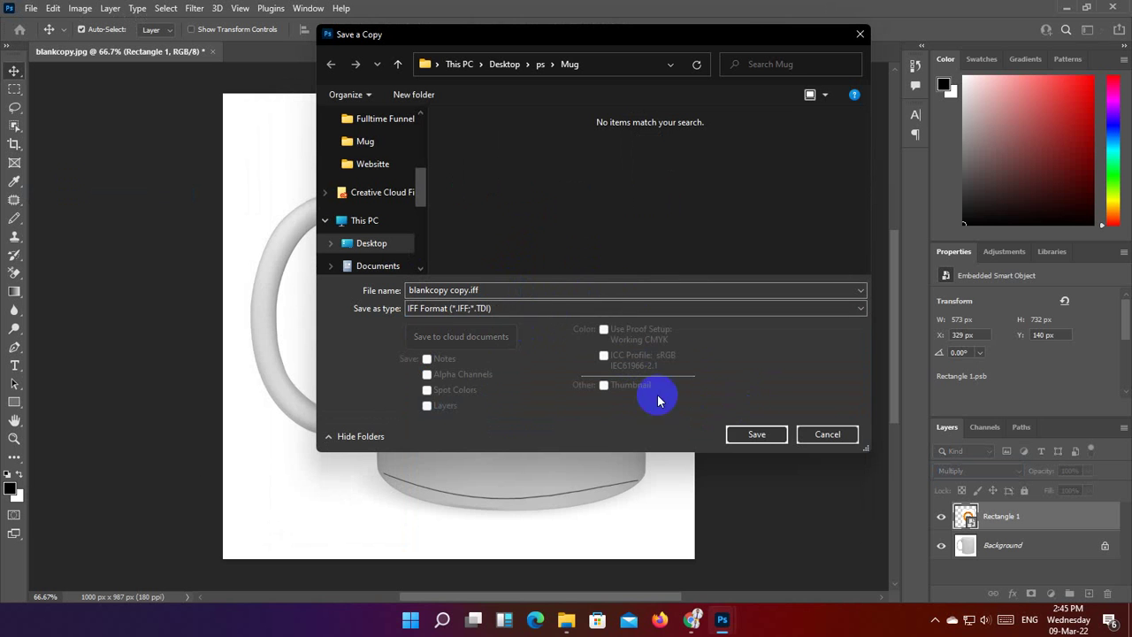
pyautogui.click(535, 308)
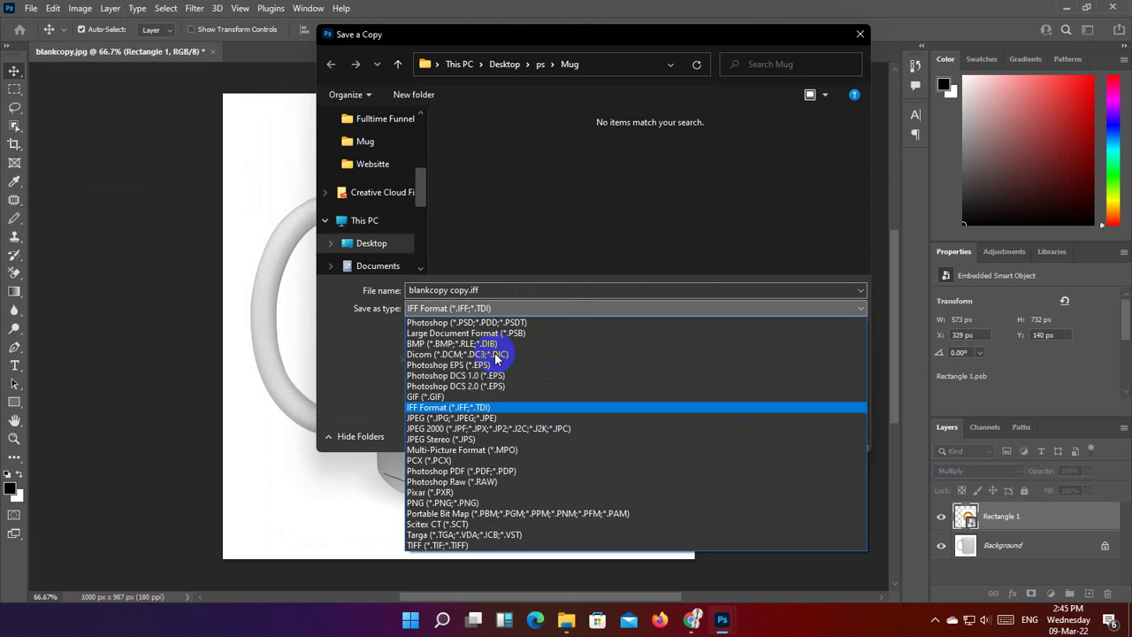
pyautogui.click(449, 418)
pyautogui.click(478, 308)
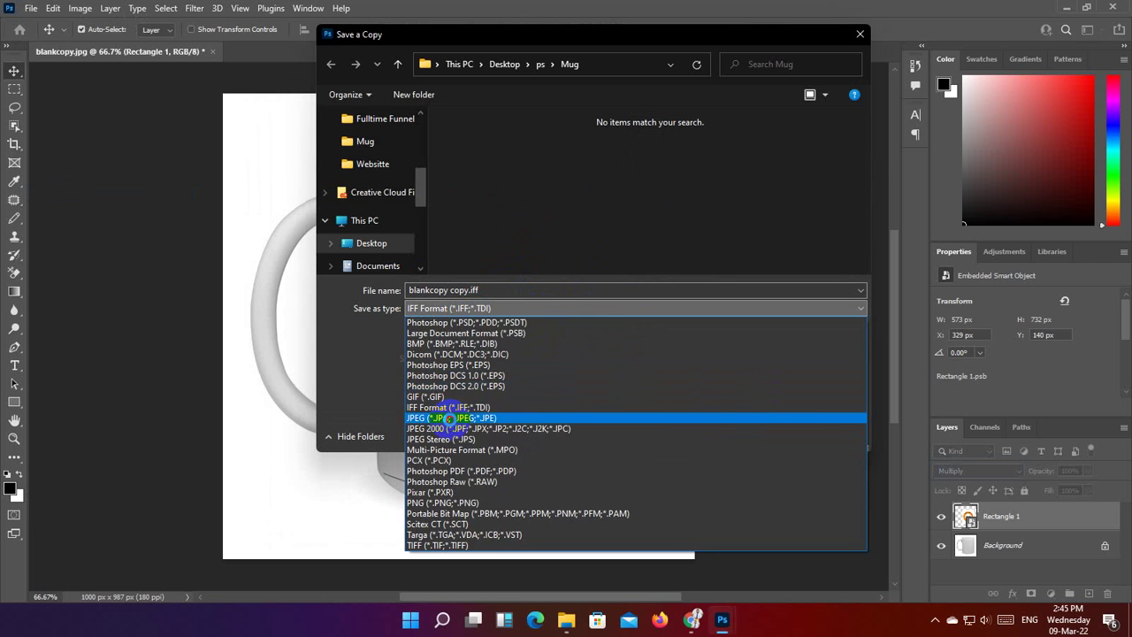
pyautogui.click(449, 417)
pyautogui.click(743, 437)
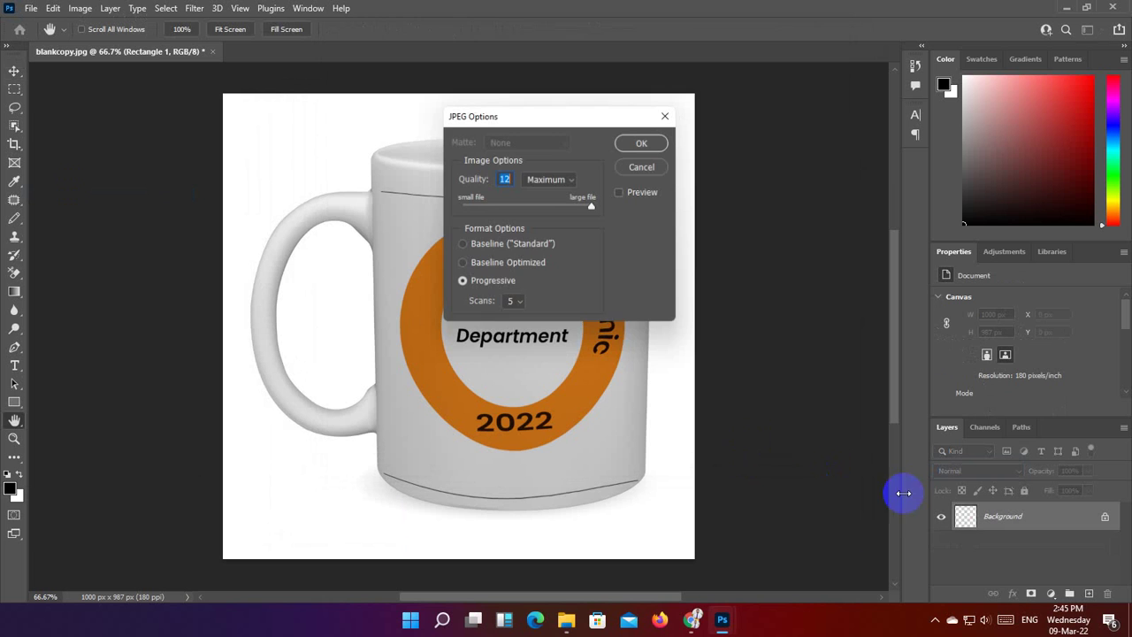
pyautogui.click(643, 143)
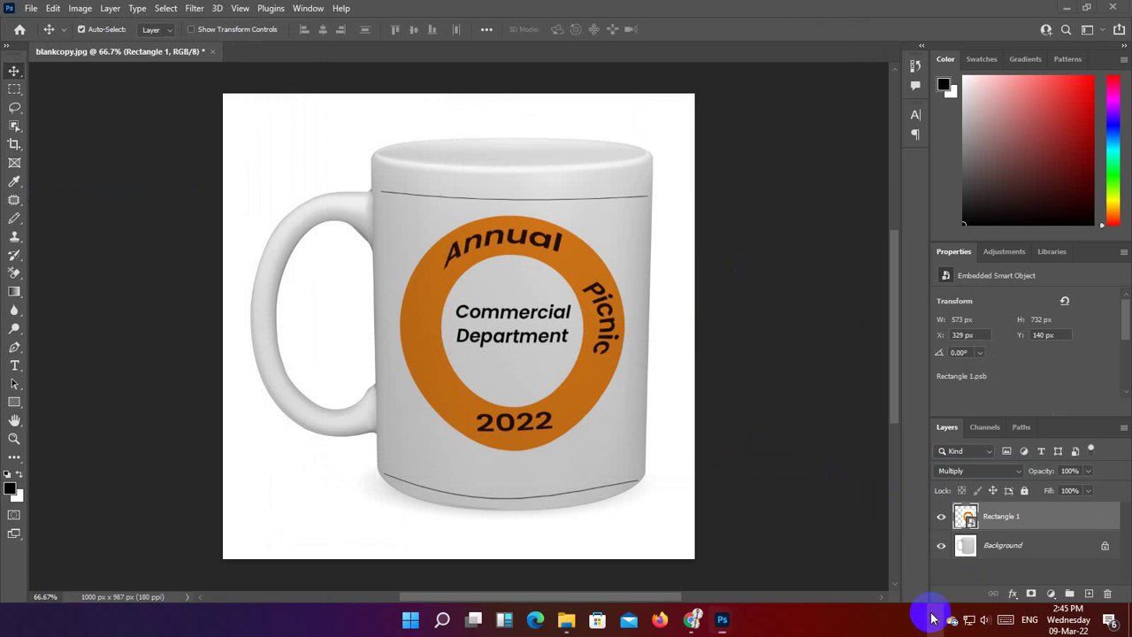